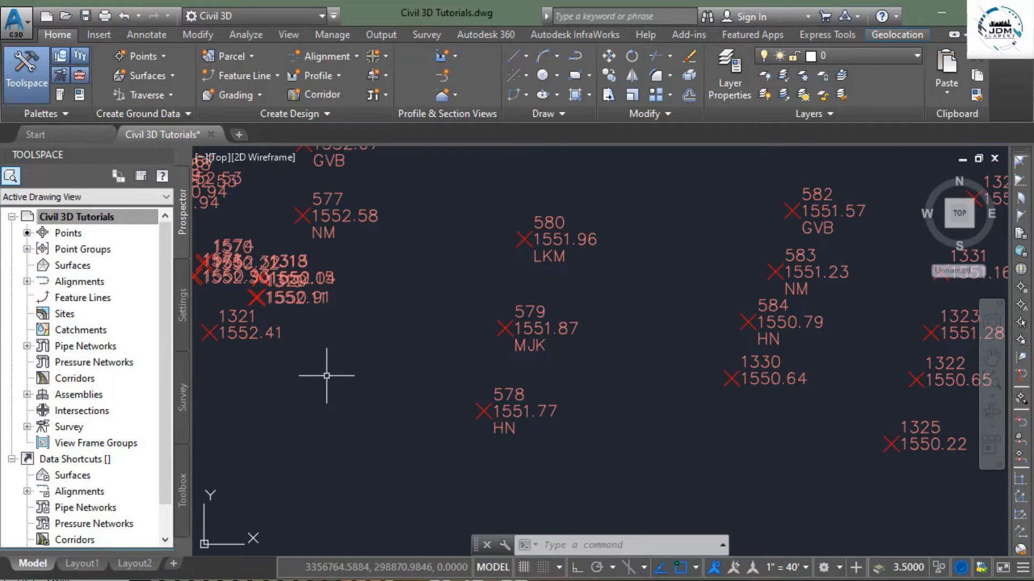
Create a new point style in the drawing's Point settings, keep the name New Point Style, and open its marker settings
{"action": "left_click", "coordinate": [183, 315]}
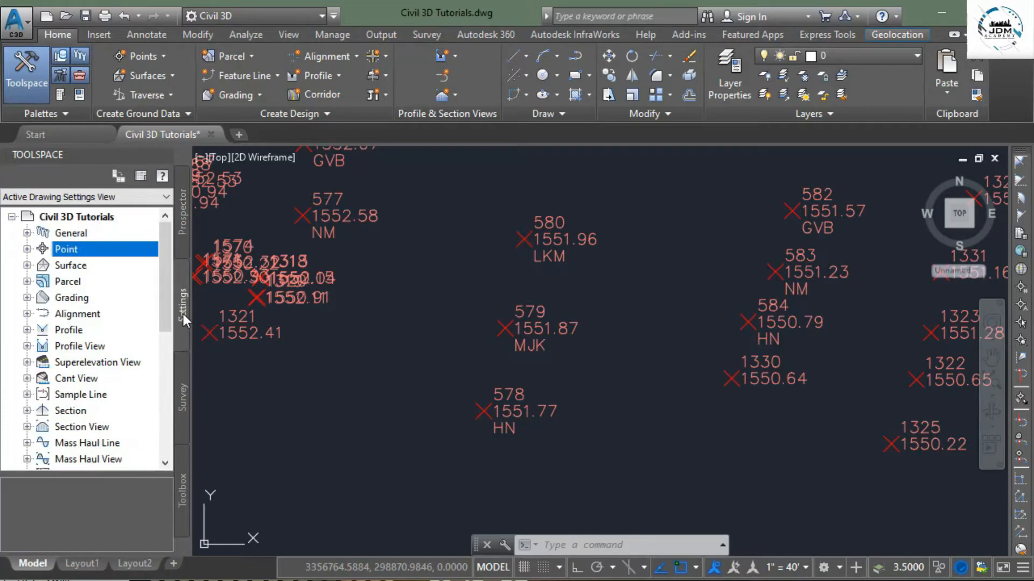
{"action": "left_click", "coordinate": [26, 249]}
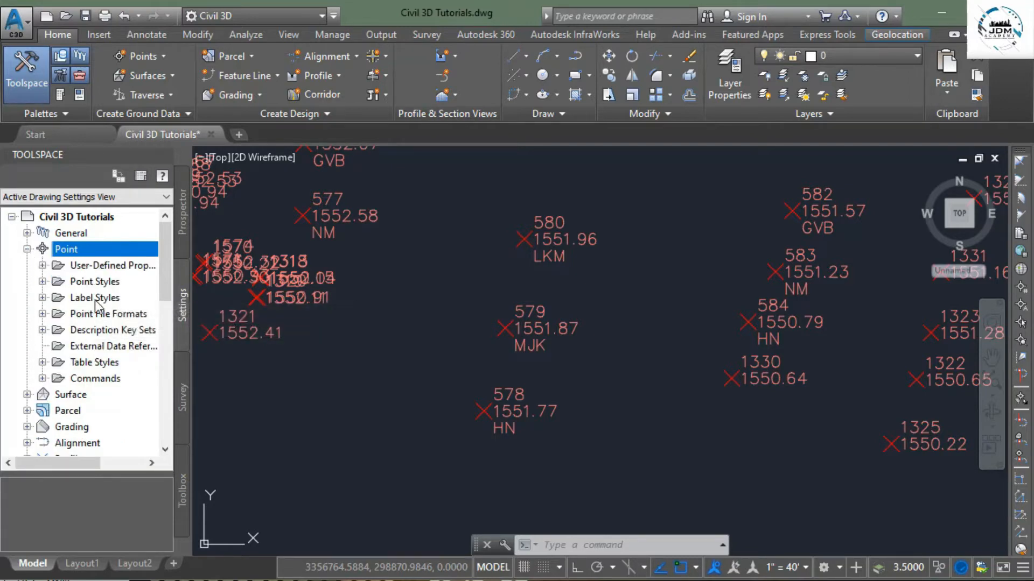
{"action": "left_click", "coordinate": [42, 281]}
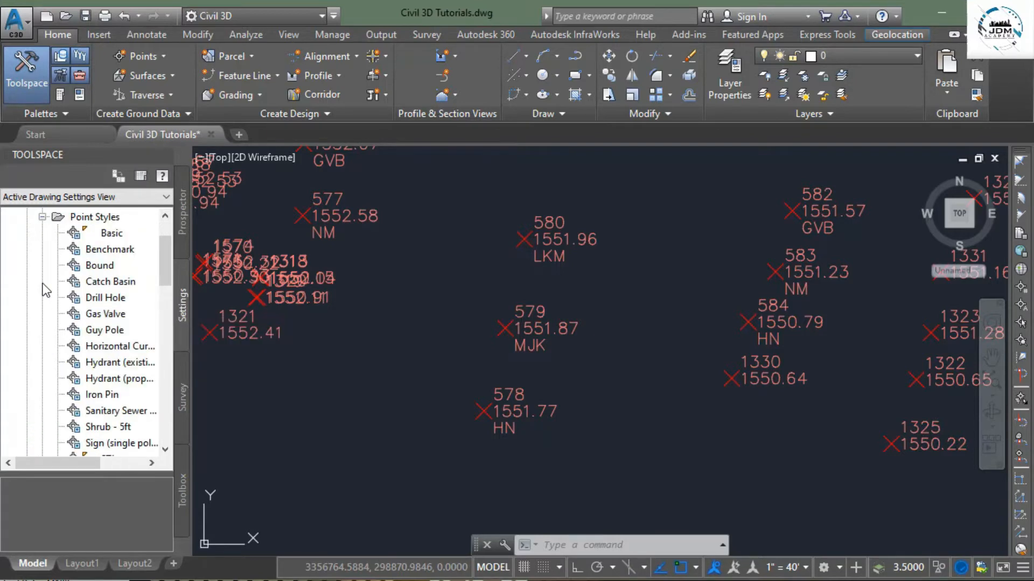
{"action": "scroll", "coordinate": [100, 323], "scroll_direction": "up", "scroll_amount": 1}
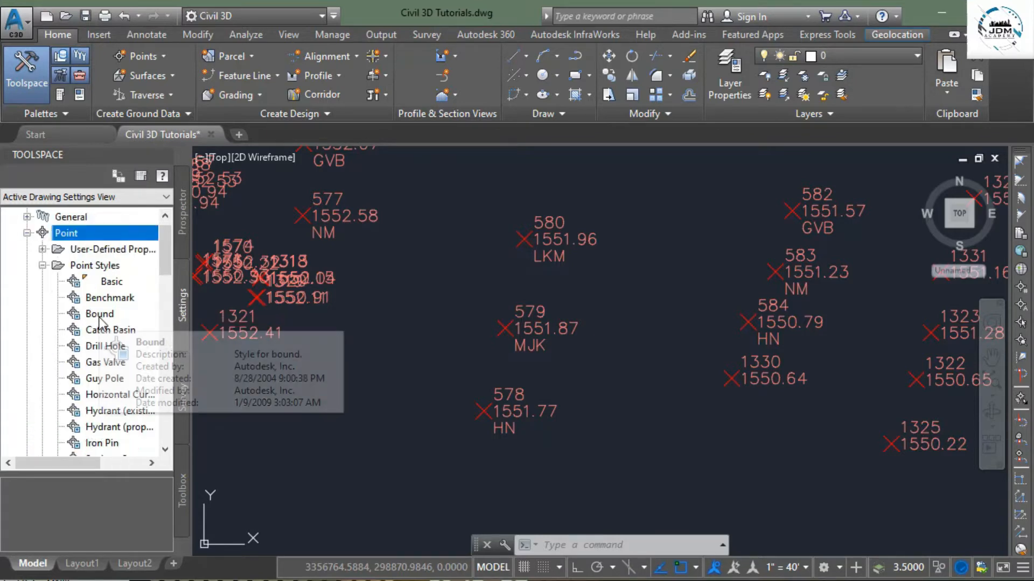
{"action": "scroll", "coordinate": [105, 296], "scroll_direction": "down", "scroll_amount": 1}
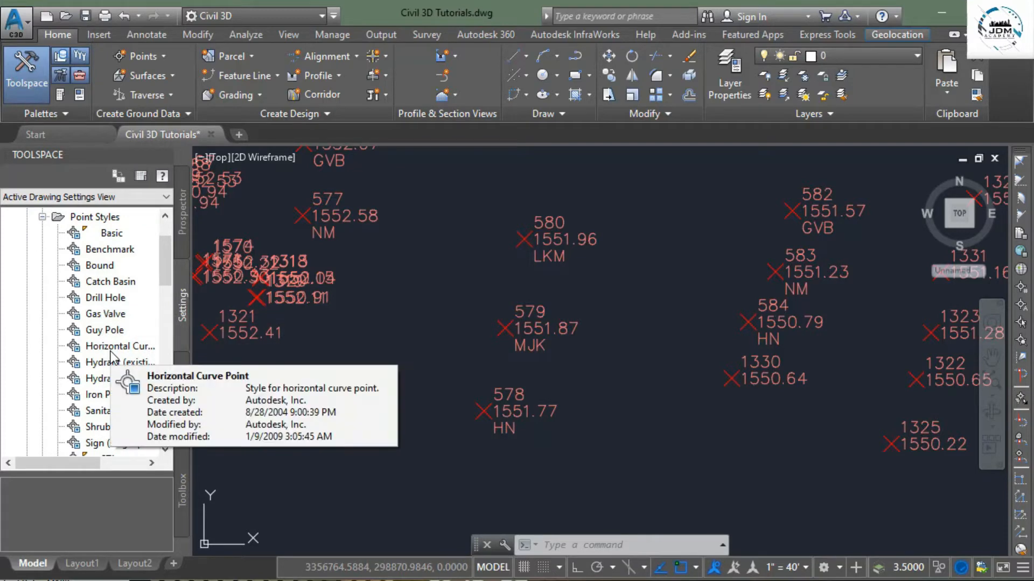
{"action": "scroll", "coordinate": [118, 382], "scroll_direction": "down", "scroll_amount": 1}
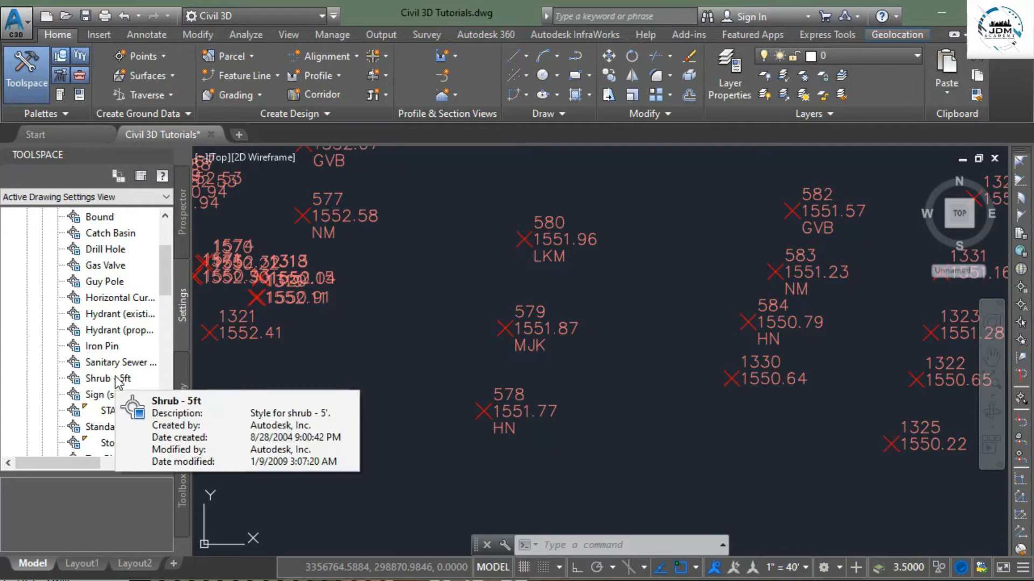
{"action": "scroll", "coordinate": [117, 381], "scroll_direction": "up", "scroll_amount": 2}
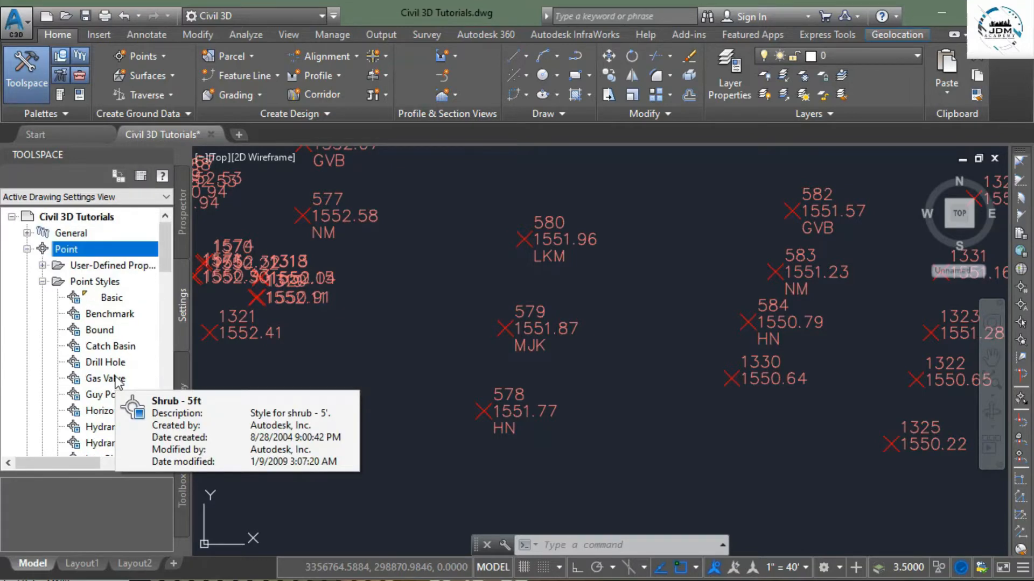
{"action": "right_click", "coordinate": [99, 284]}
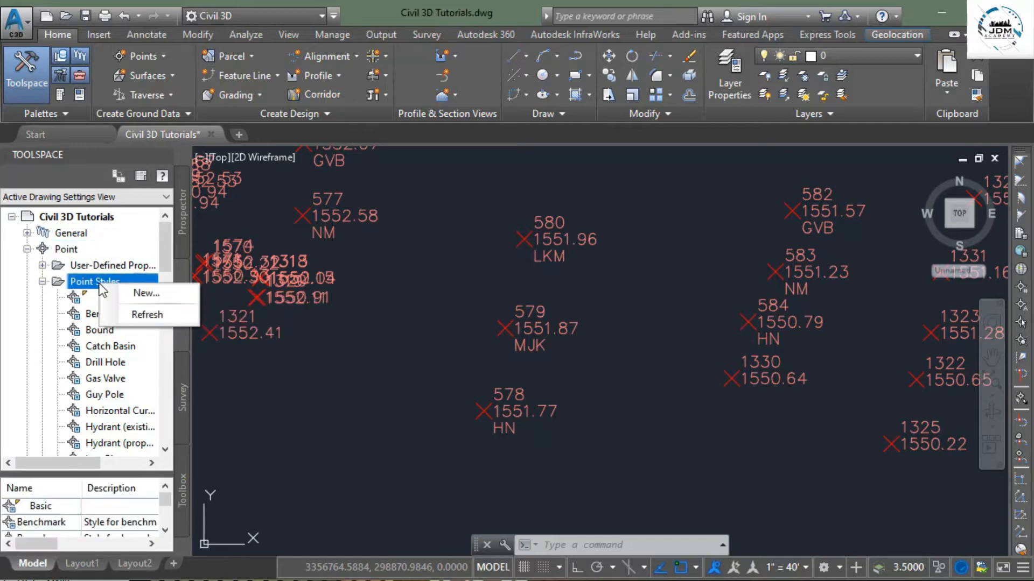
{"action": "left_click", "coordinate": [140, 294]}
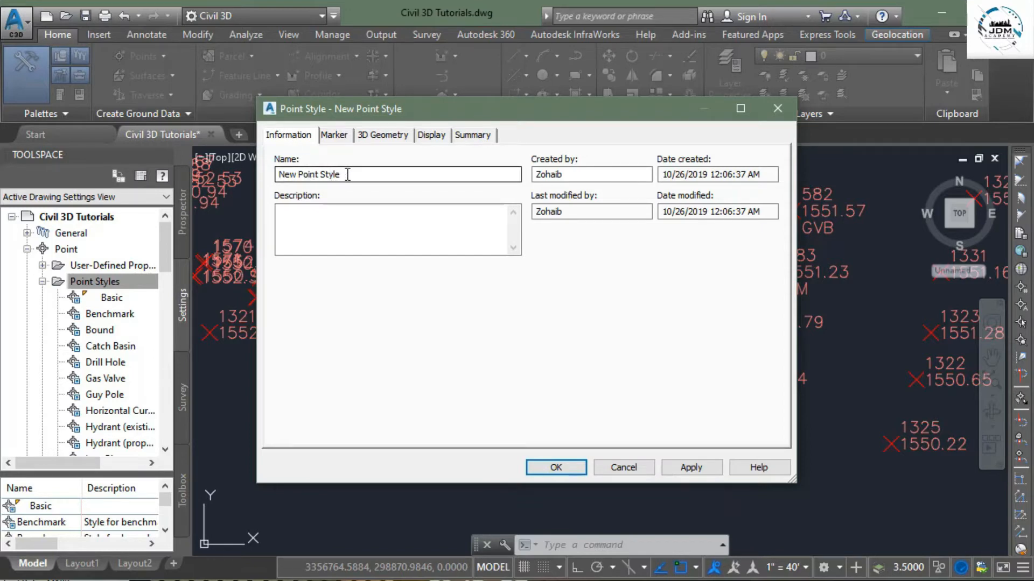
{"action": "left_click", "coordinate": [328, 215]}
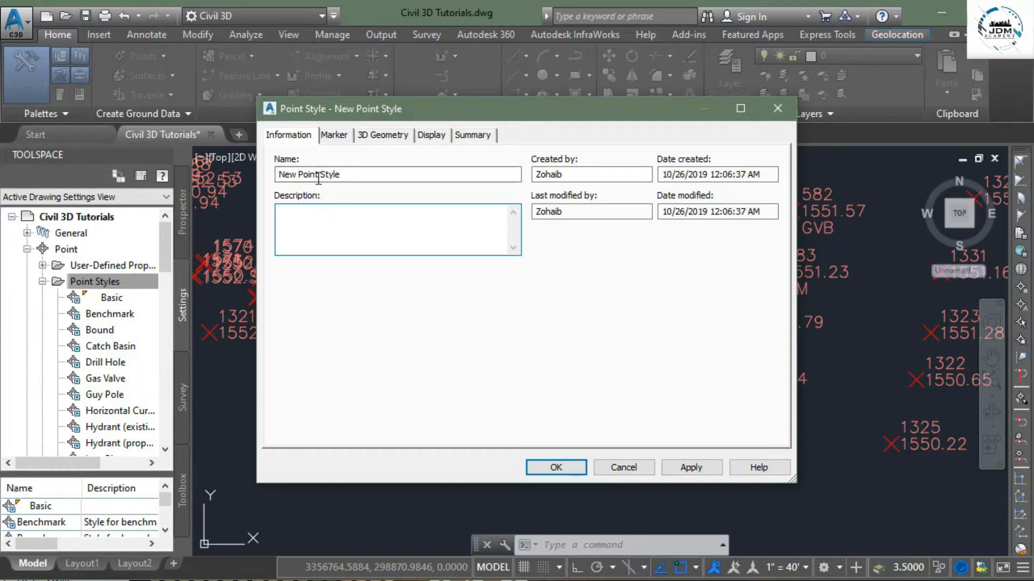
{"action": "left_click", "coordinate": [334, 135]}
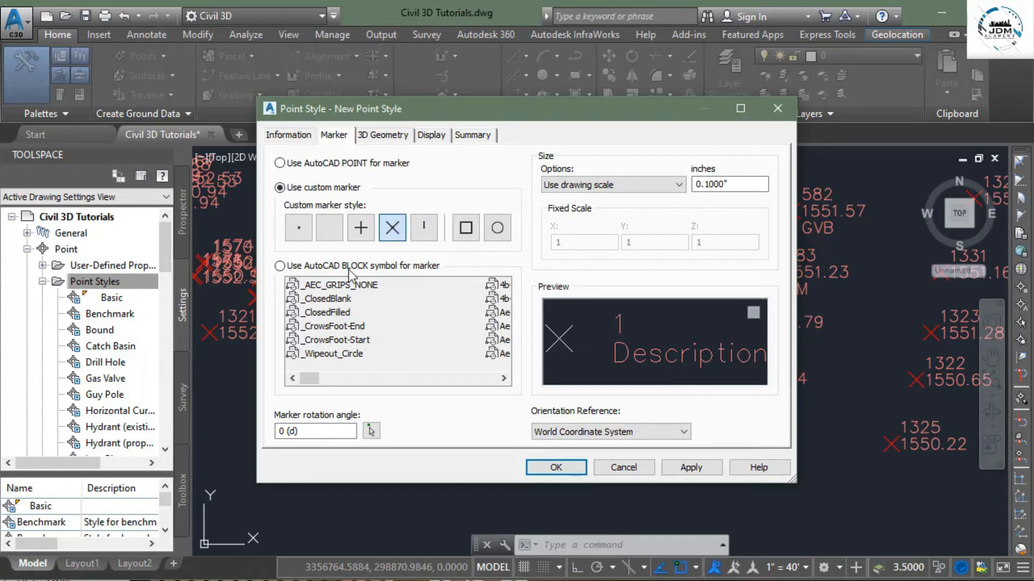
Try the dot, blank, plus, X and tick custom markers, including the dot with a square overlay
{"action": "left_click", "coordinate": [297, 230]}
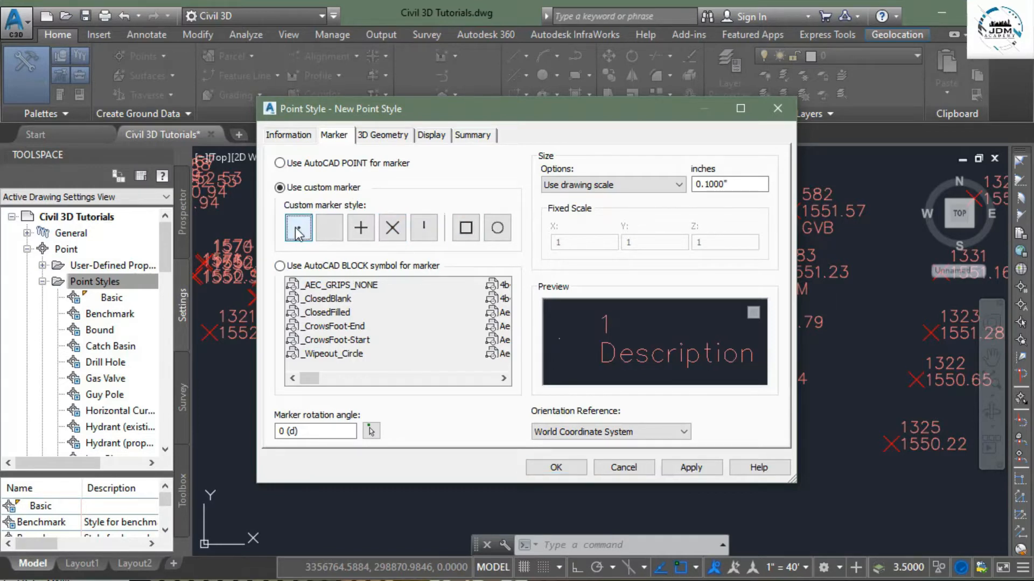
{"action": "left_click", "coordinate": [329, 237]}
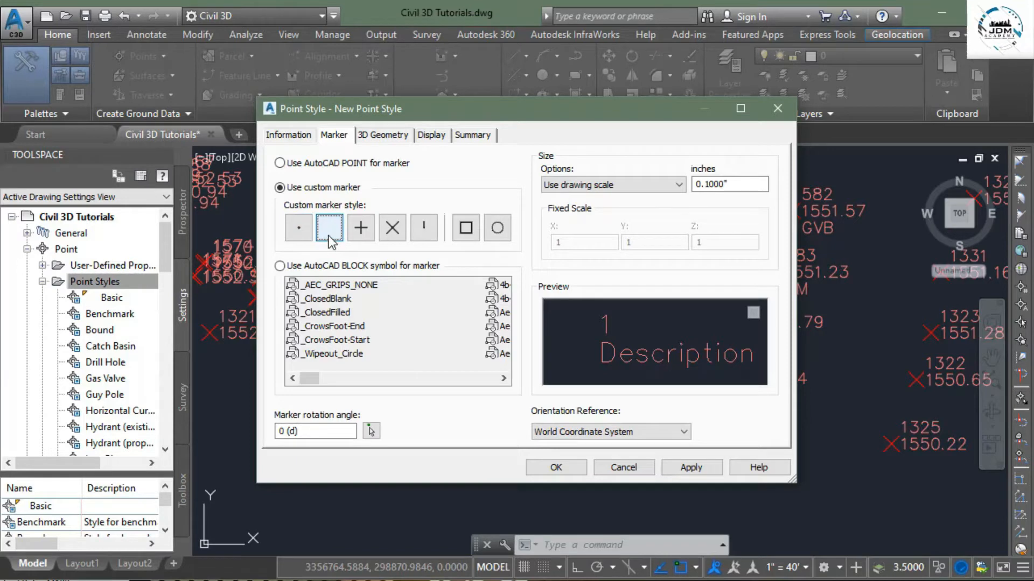
{"action": "left_click", "coordinate": [360, 230]}
{"action": "left_click", "coordinate": [392, 235]}
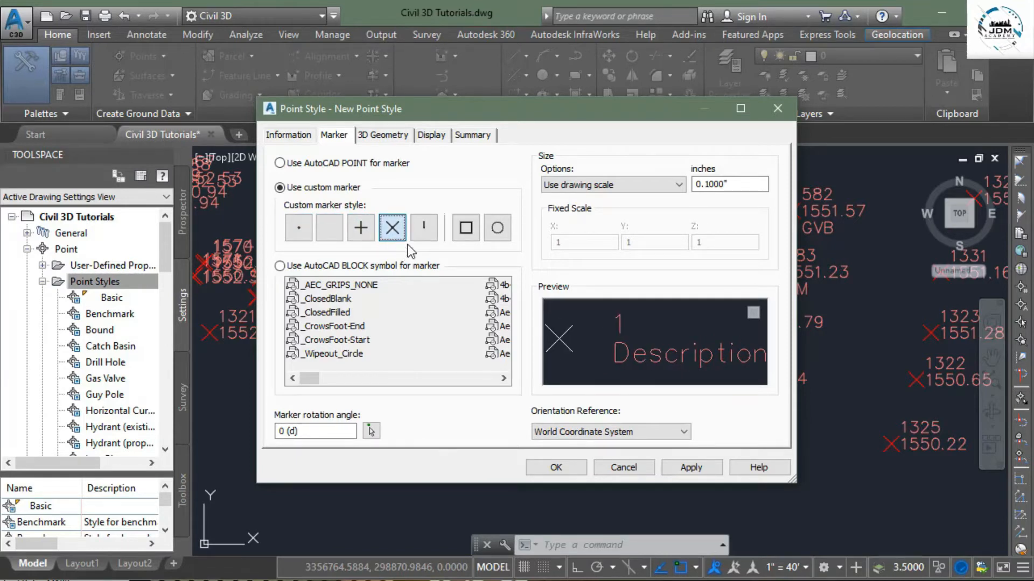
{"action": "left_click", "coordinate": [433, 233]}
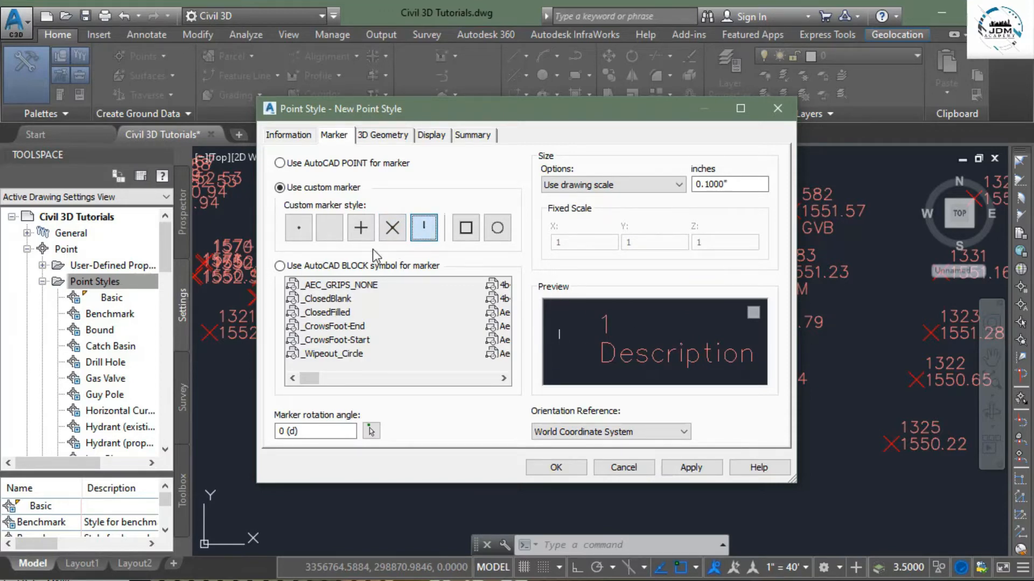
{"action": "left_click", "coordinate": [306, 231]}
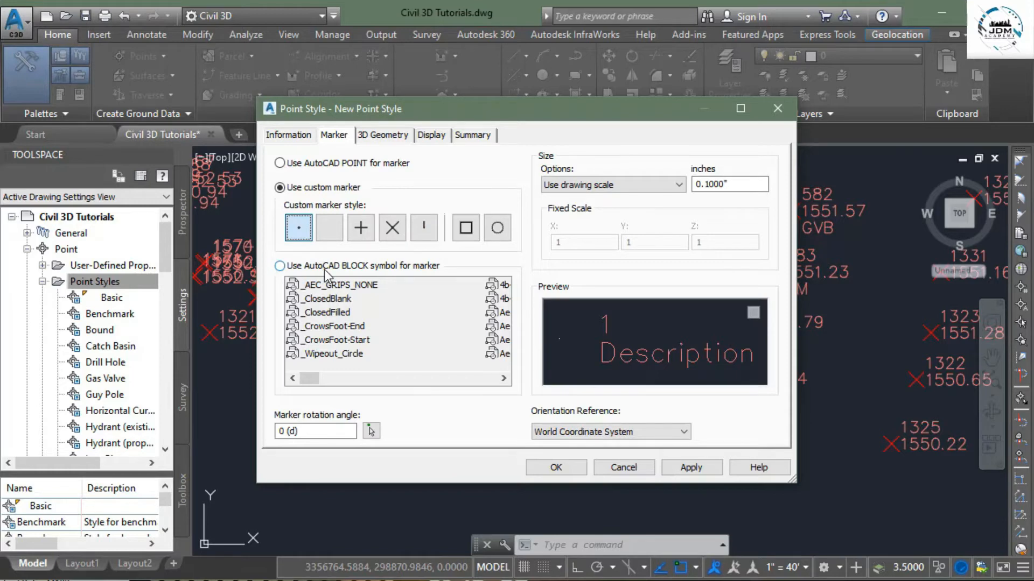
{"action": "left_click", "coordinate": [464, 236]}
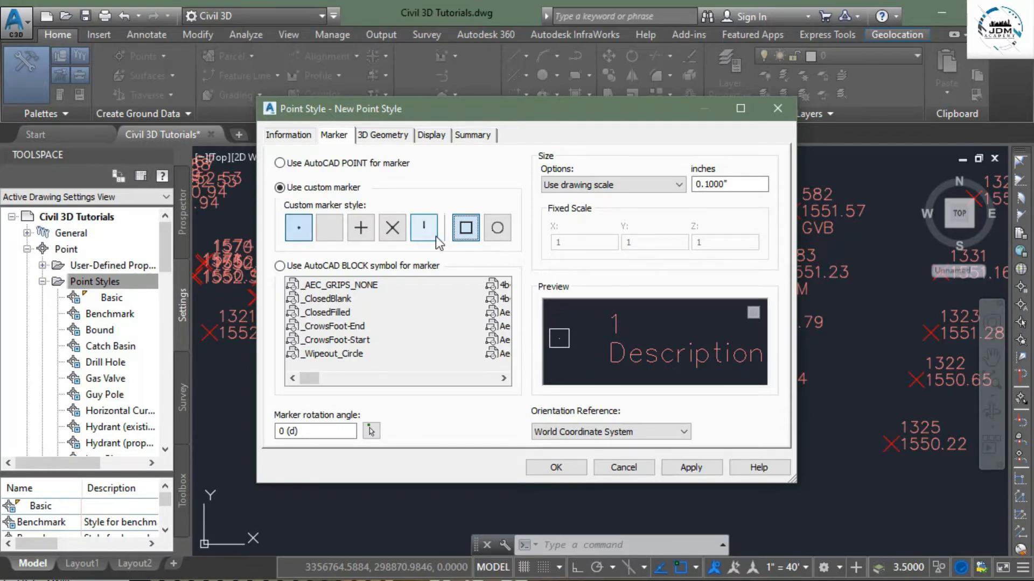
{"action": "left_click", "coordinate": [307, 227]}
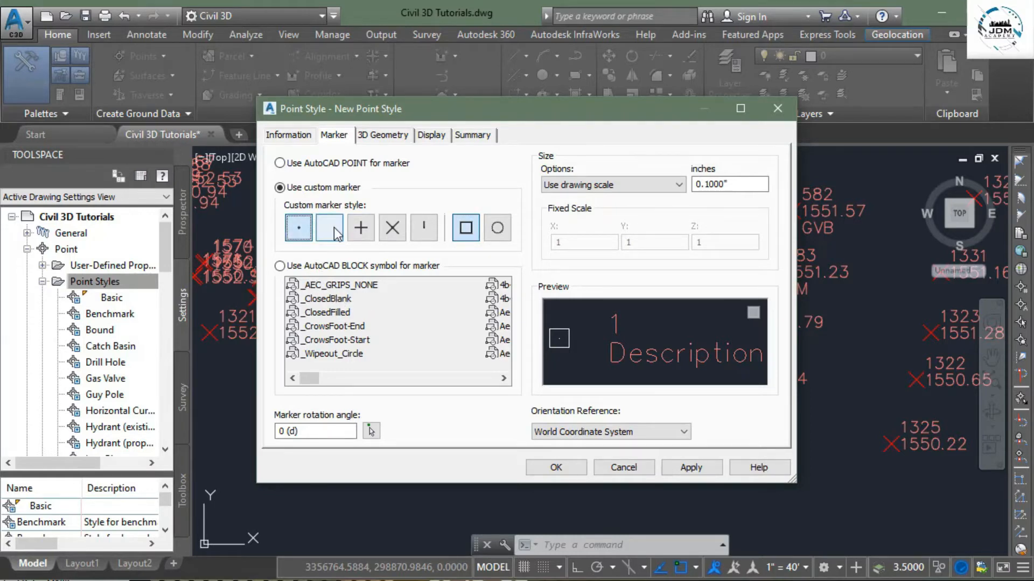
{"action": "left_click", "coordinate": [465, 237]}
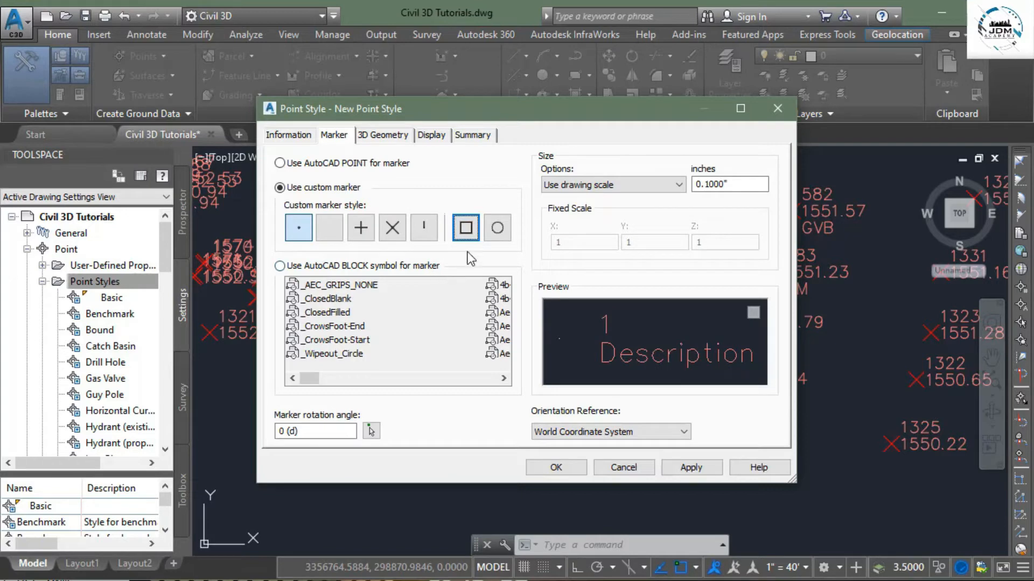
Set the custom marker to a plus sign with both the circle and square overlays
{"action": "left_click", "coordinate": [497, 228]}
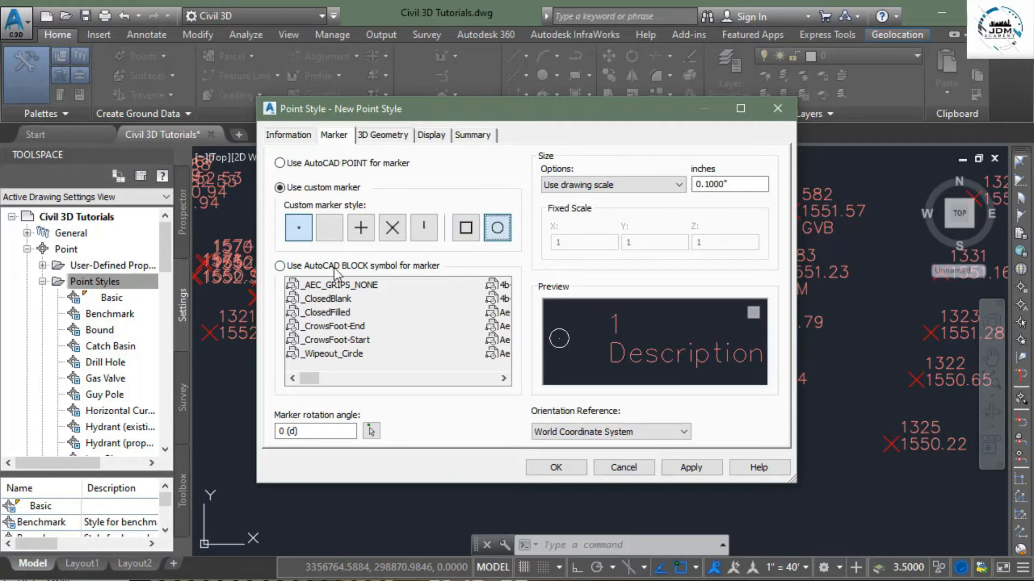
{"action": "left_click", "coordinate": [464, 231]}
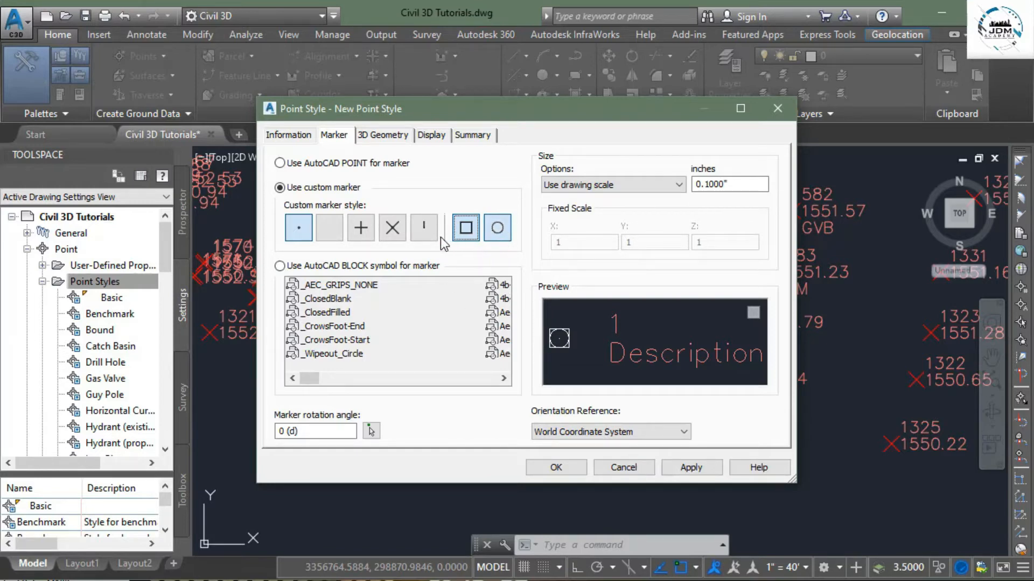
{"action": "left_click", "coordinate": [363, 240]}
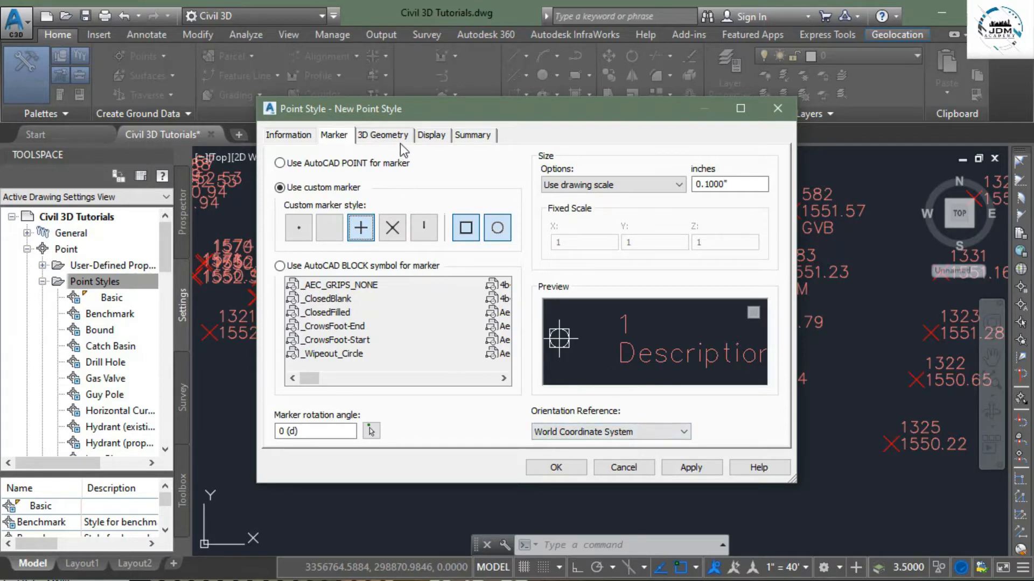
Set the Marker component's plan-view colour to blue, check the style's summary, and save the new point style
{"action": "left_click", "coordinate": [383, 135]}
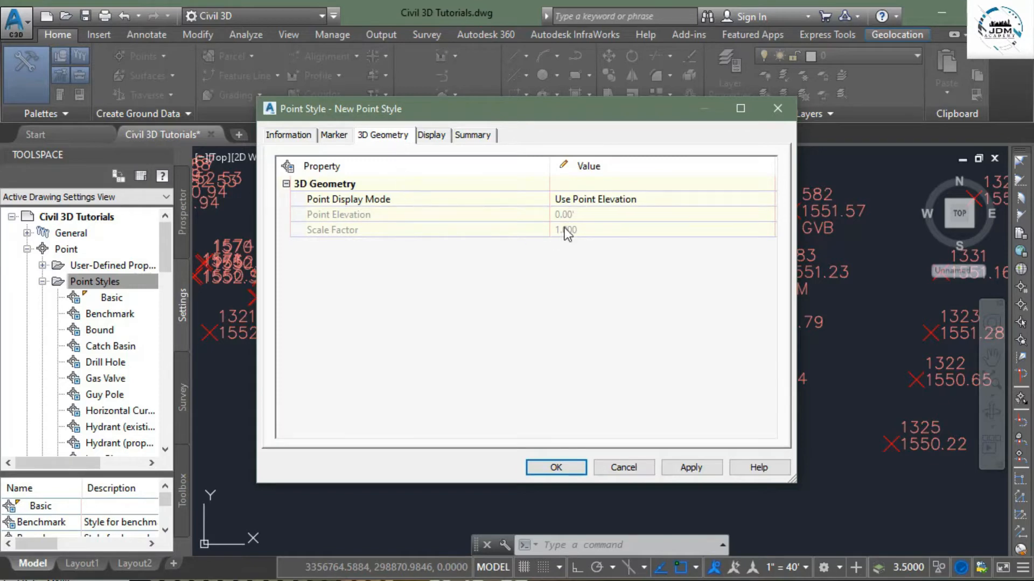
{"action": "left_click", "coordinate": [433, 135]}
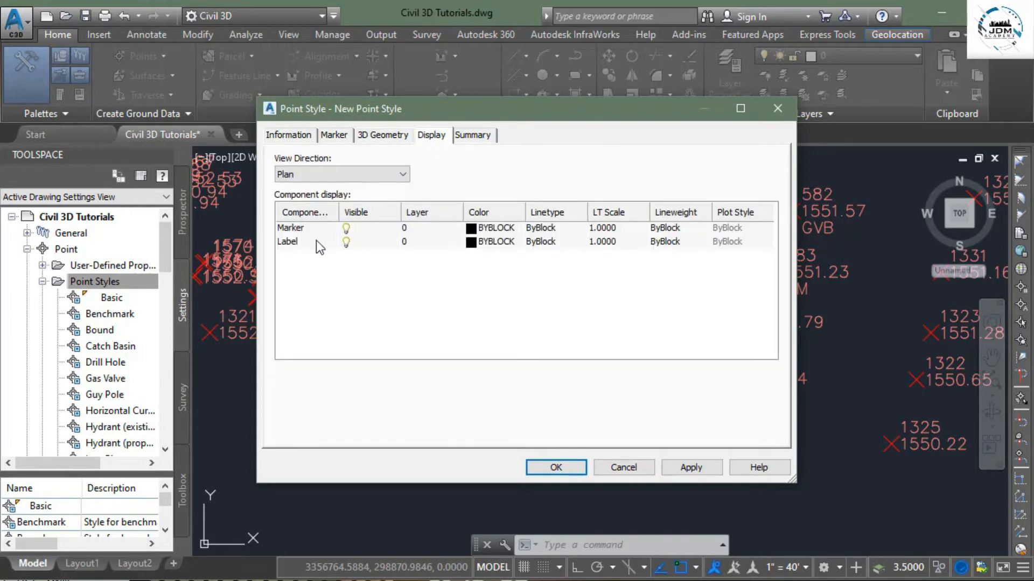
{"action": "left_click", "coordinate": [475, 230]}
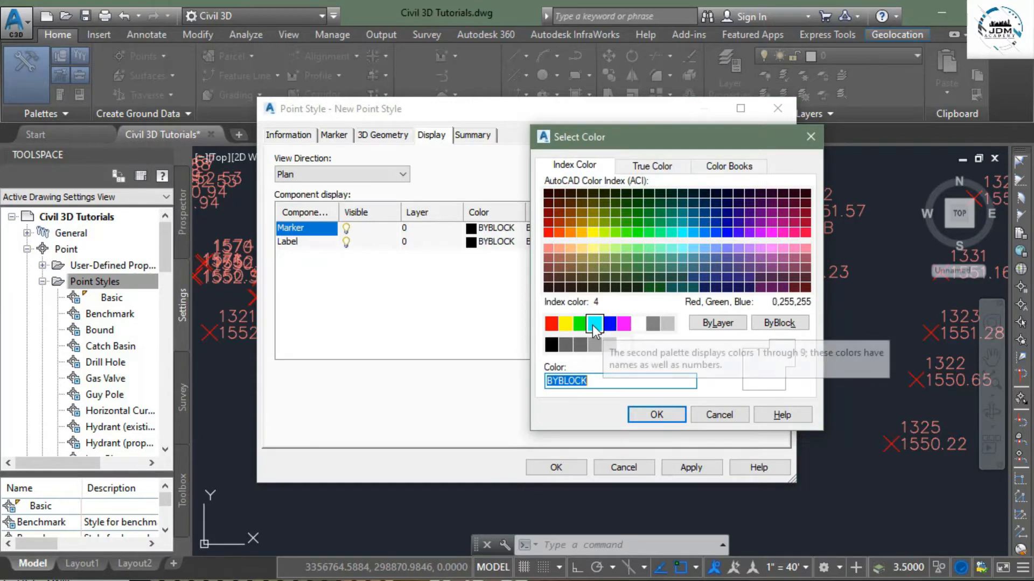
{"action": "double_click", "coordinate": [610, 323]}
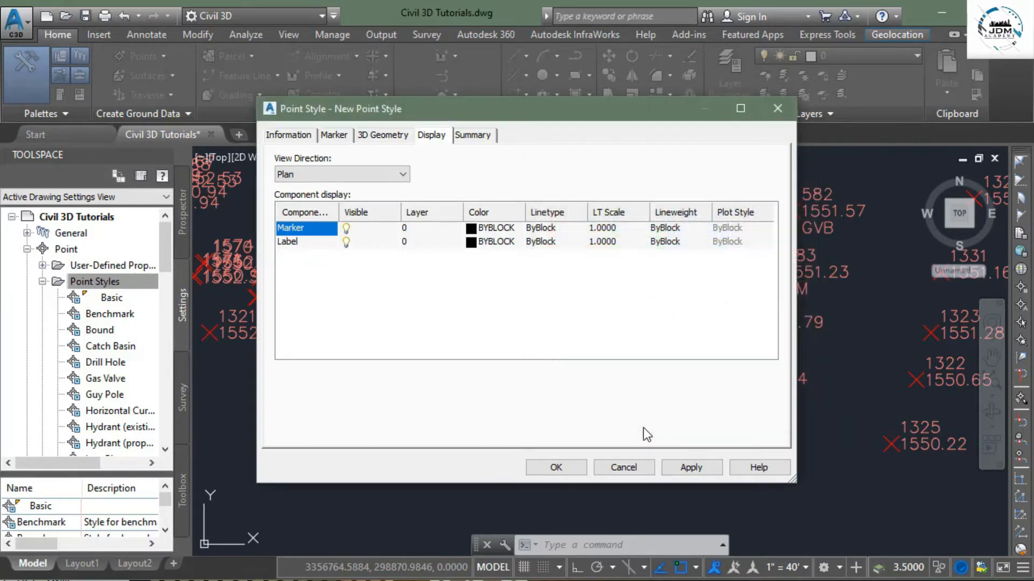
{"action": "left_click", "coordinate": [473, 136]}
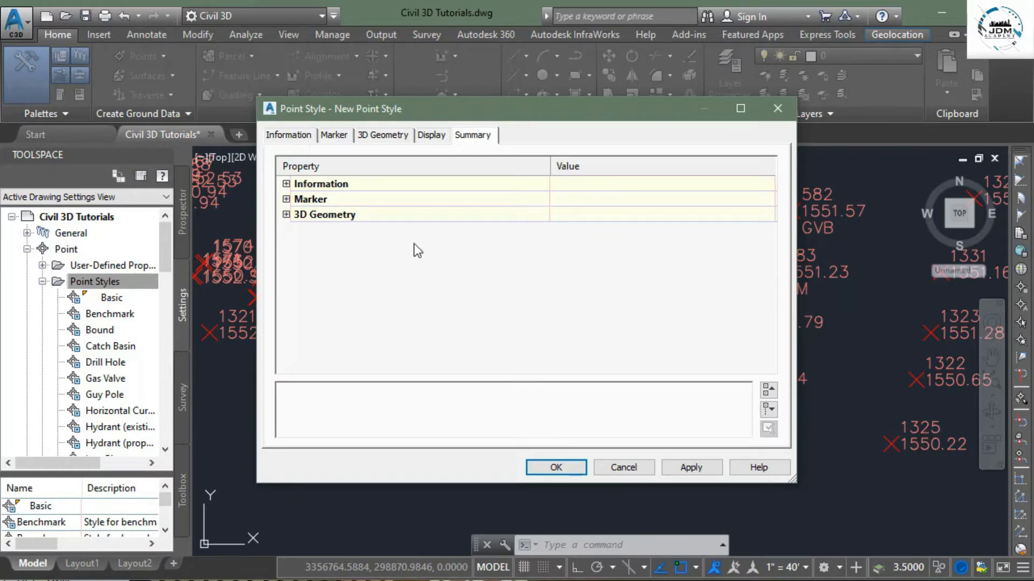
{"action": "left_click", "coordinate": [554, 468]}
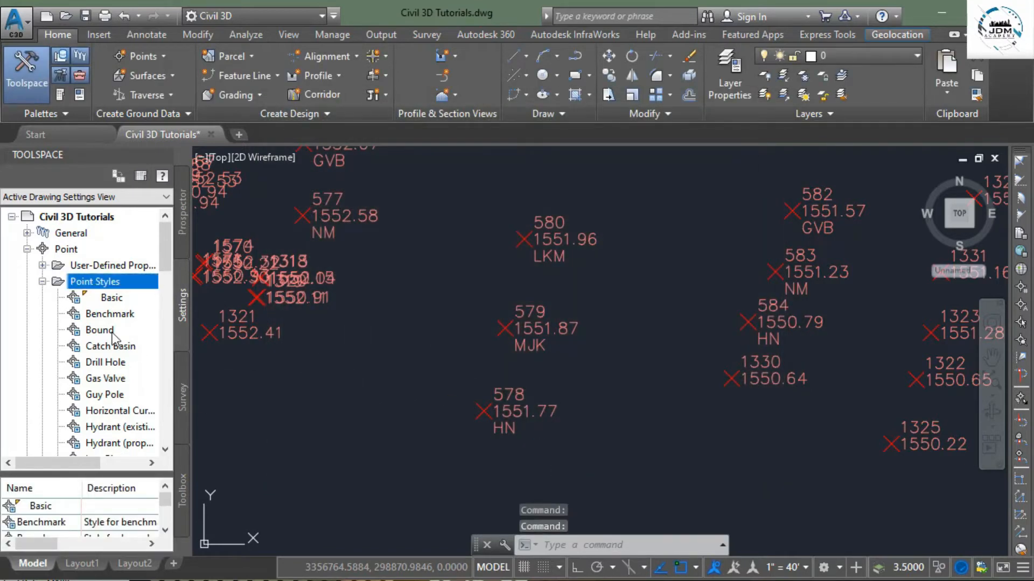
Select New Point Style in the list of point styles and widen the Toolspace to fit the full style names
{"action": "left_click_drag", "start_coordinate": [166, 234], "coordinate": [164, 278]}
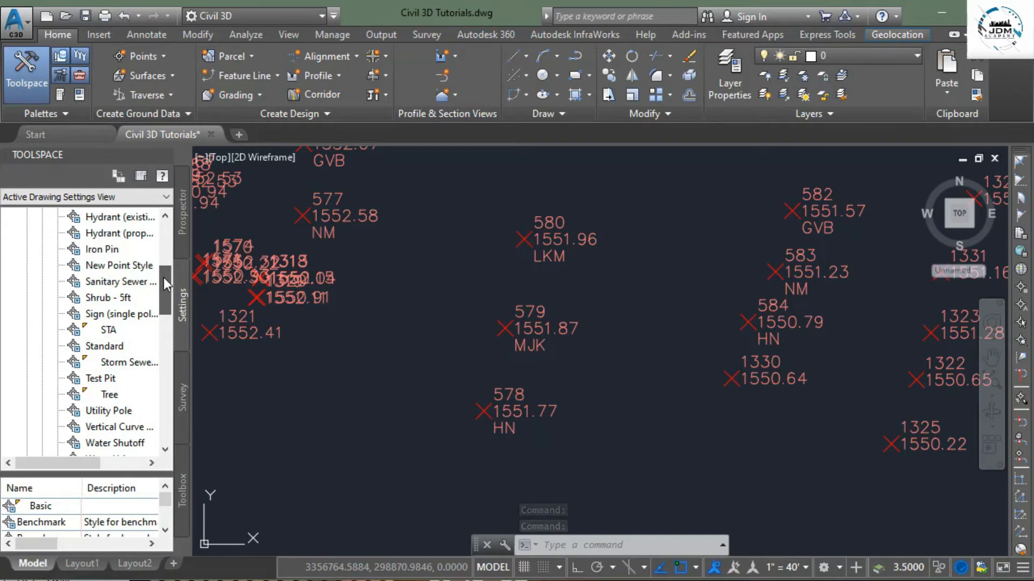
{"action": "left_click", "coordinate": [135, 267]}
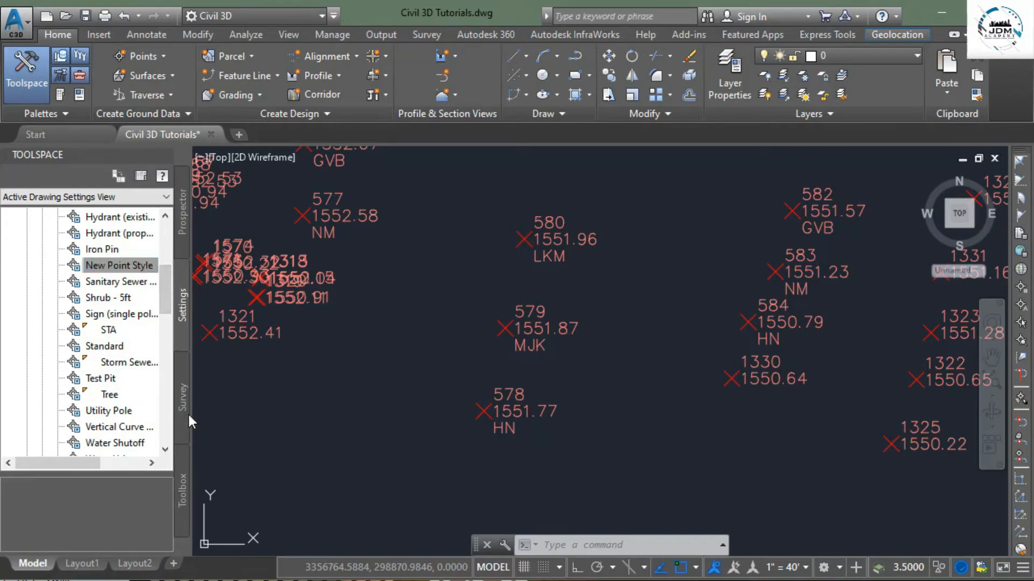
{"action": "left_click_drag", "start_coordinate": [193, 416], "coordinate": [269, 415]}
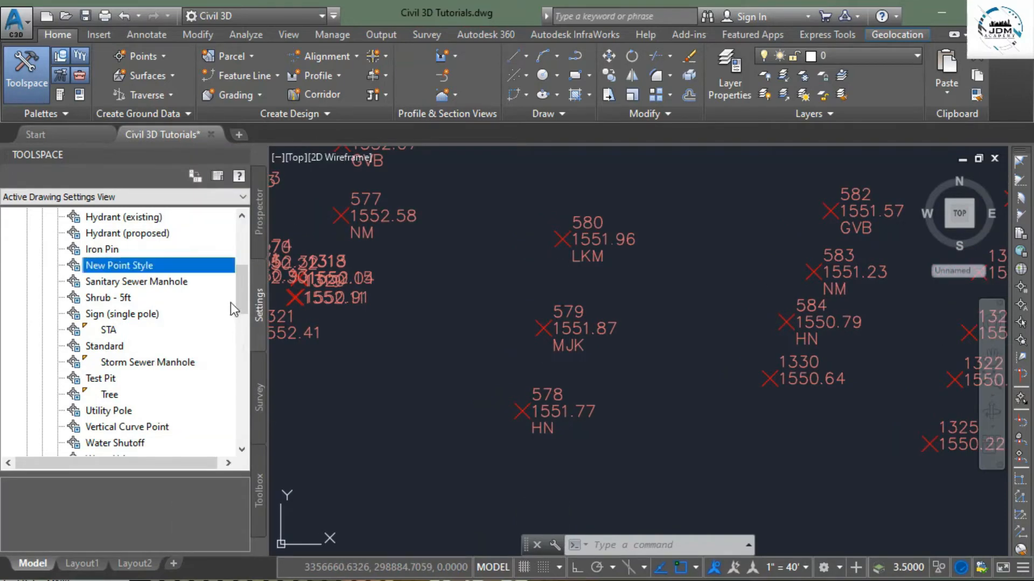
Start a new point label style from the Label Styles collection in the Point settings
{"action": "scroll", "coordinate": [65, 303], "scroll_direction": "down", "scroll_amount": 4}
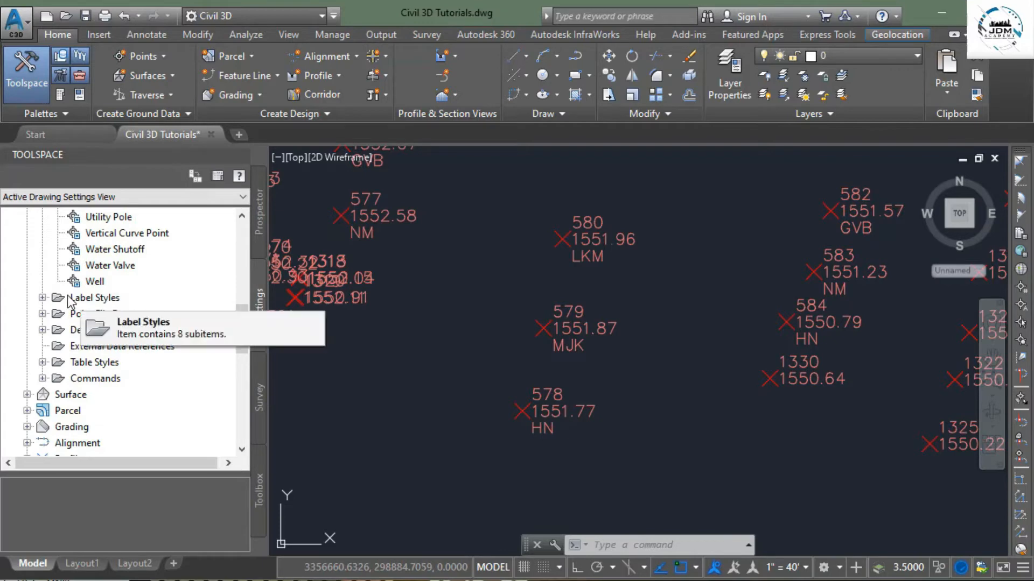
{"action": "left_click", "coordinate": [43, 299]}
{"action": "scroll", "coordinate": [113, 301], "scroll_direction": "down", "scroll_amount": 1}
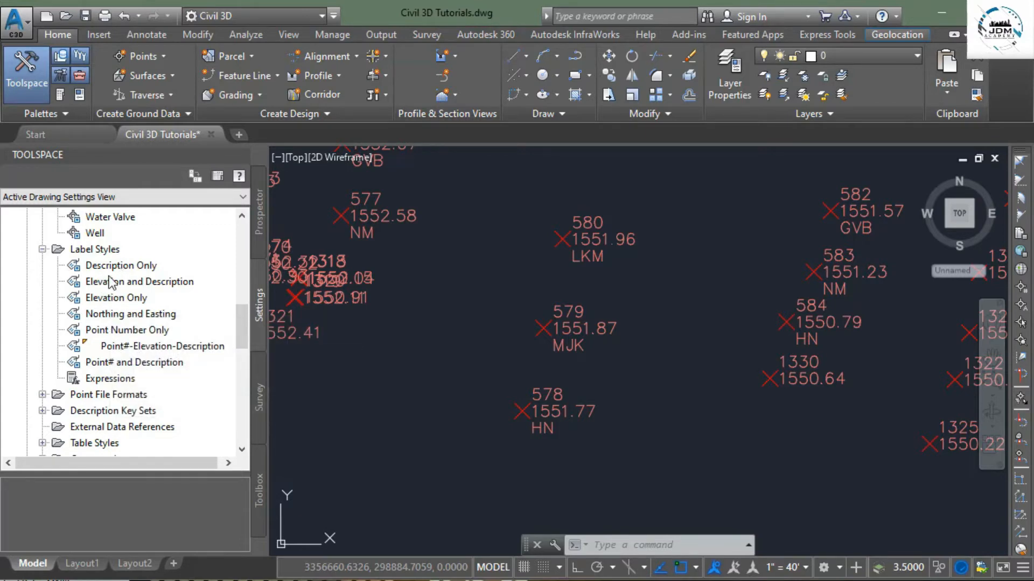
{"action": "right_click", "coordinate": [103, 249]}
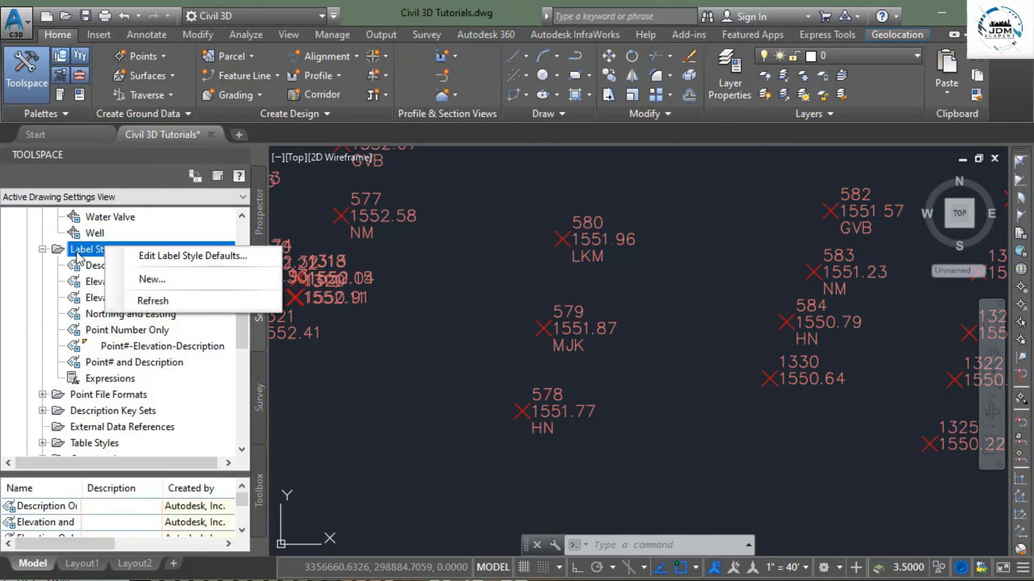
{"action": "left_click", "coordinate": [150, 279]}
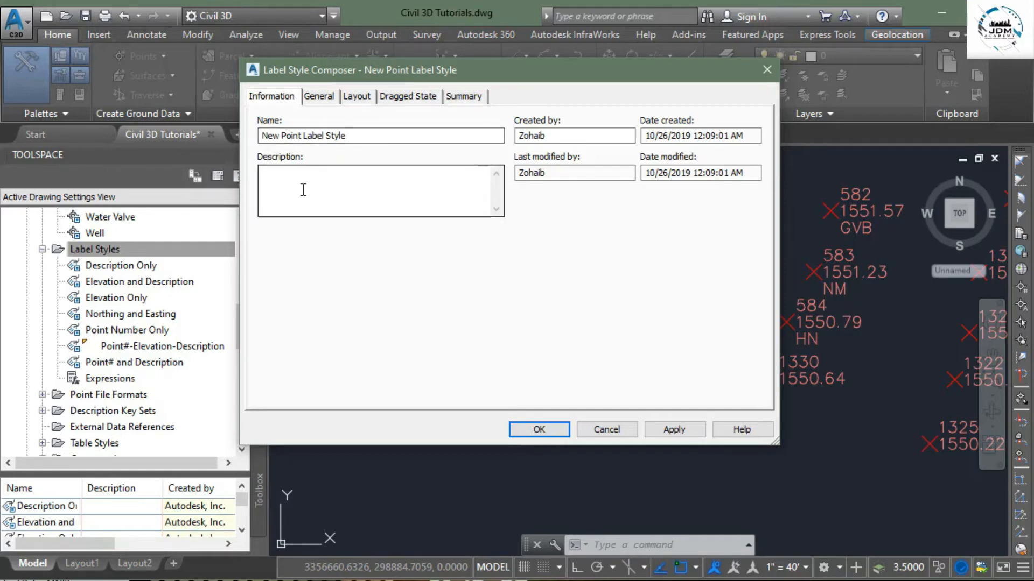
Set the new point label style's text style to SHR in its general settings
{"action": "left_click", "coordinate": [319, 98]}
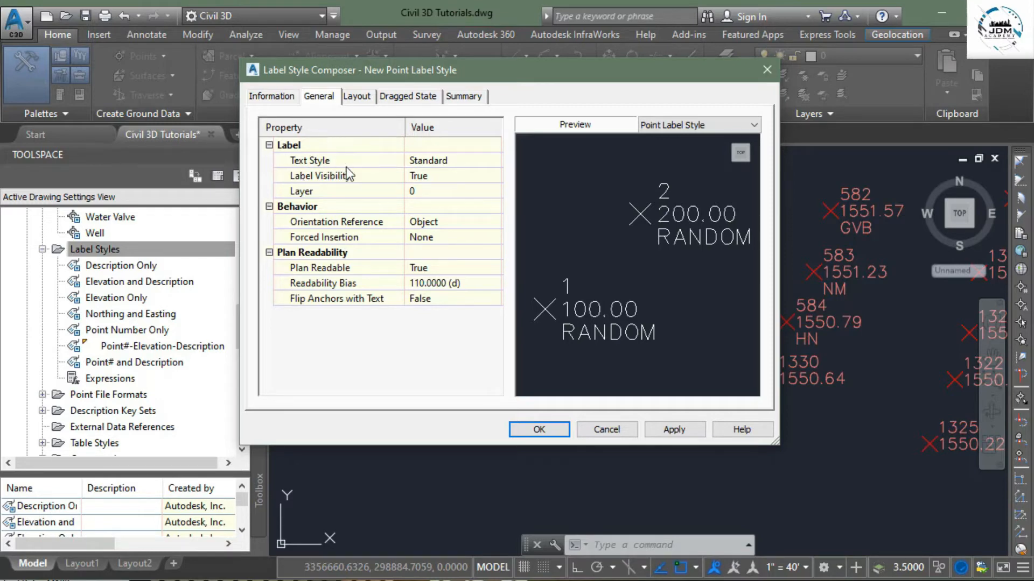
{"action": "left_click", "coordinate": [433, 165]}
{"action": "left_click", "coordinate": [493, 160]}
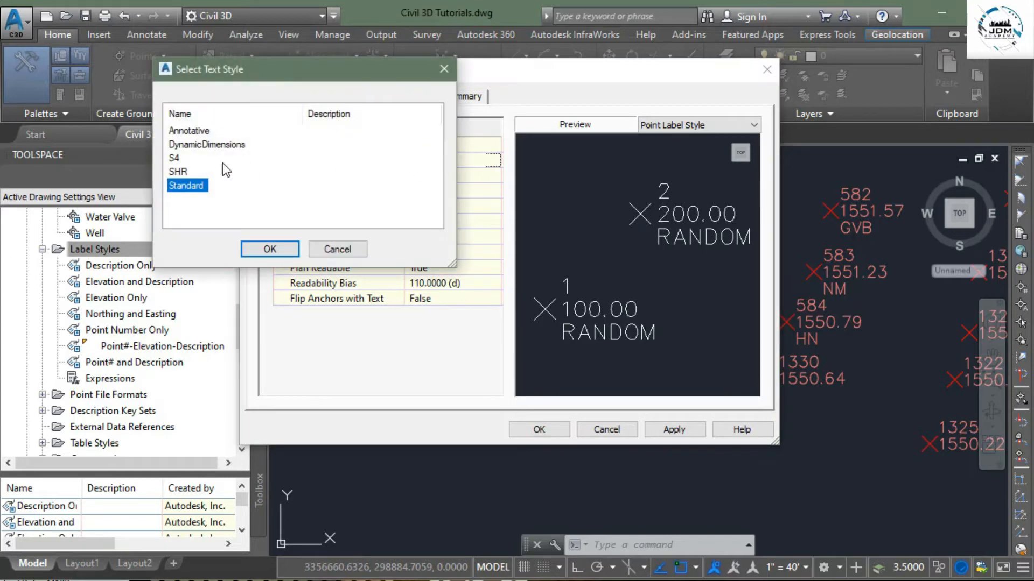
{"action": "left_click", "coordinate": [181, 171]}
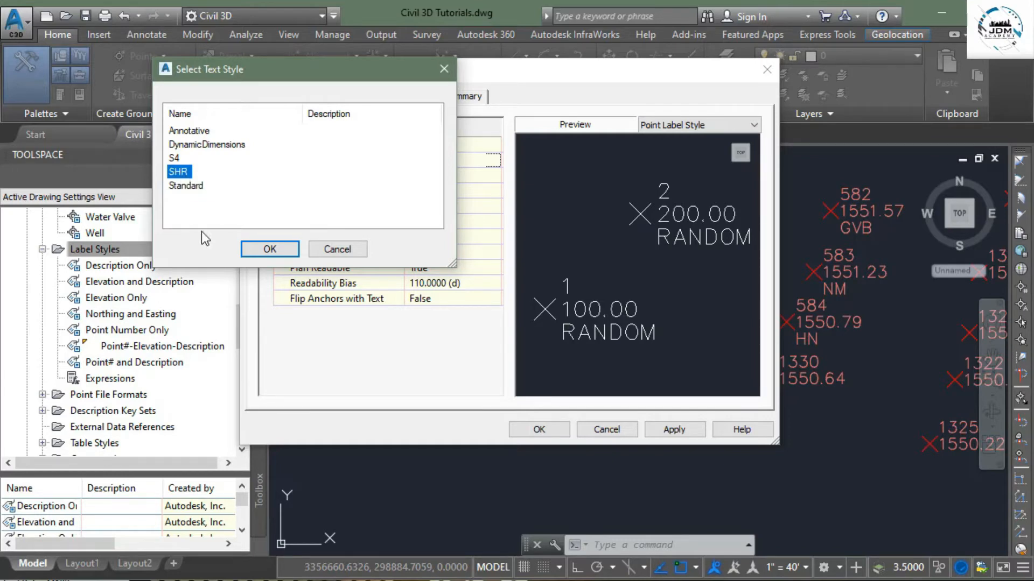
{"action": "left_click", "coordinate": [279, 246]}
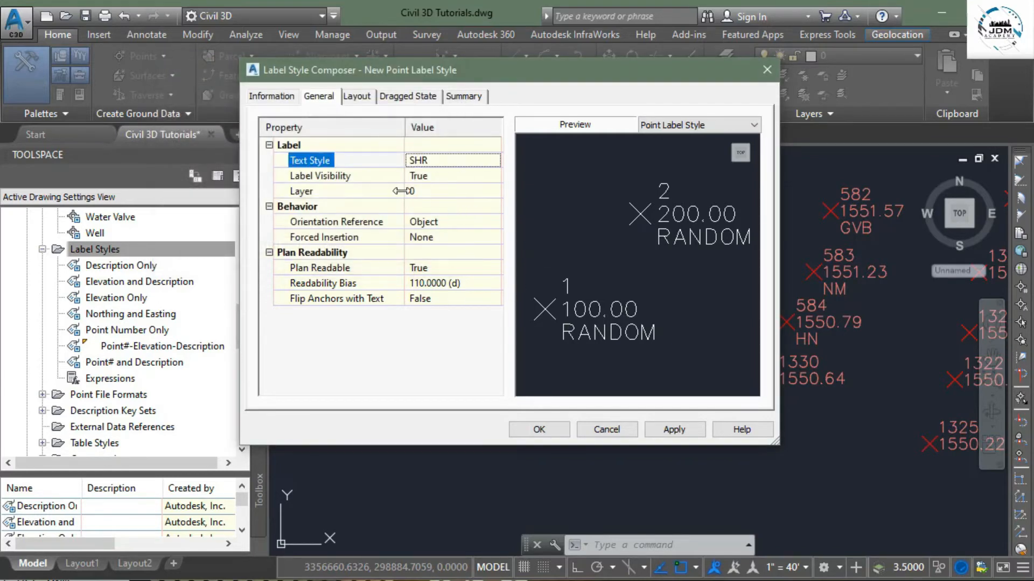
Try the label visibility at False for the whole label style, and restore it to True
{"action": "left_click", "coordinate": [440, 179]}
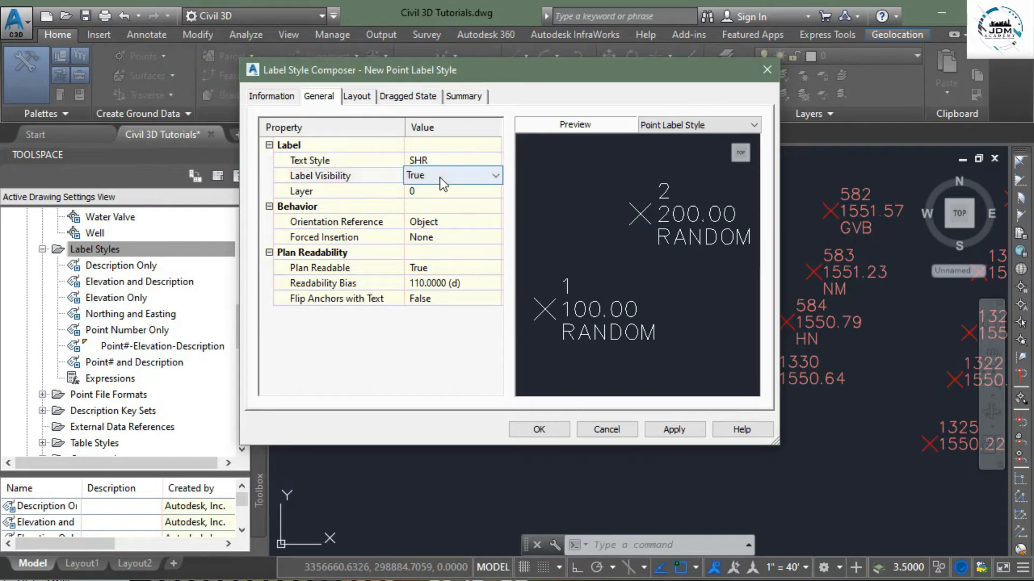
{"action": "left_click", "coordinate": [456, 178]}
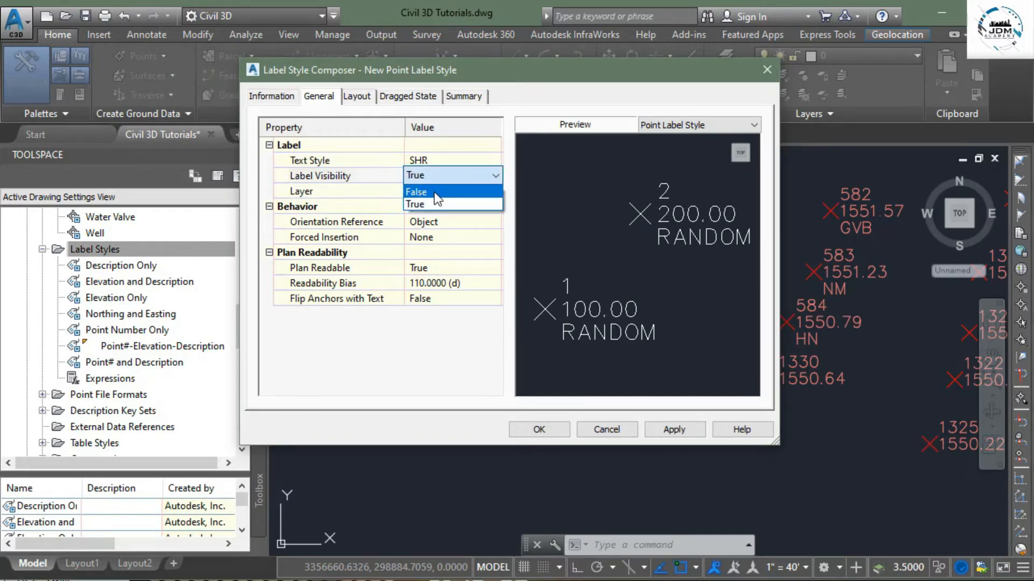
{"action": "left_click", "coordinate": [434, 192]}
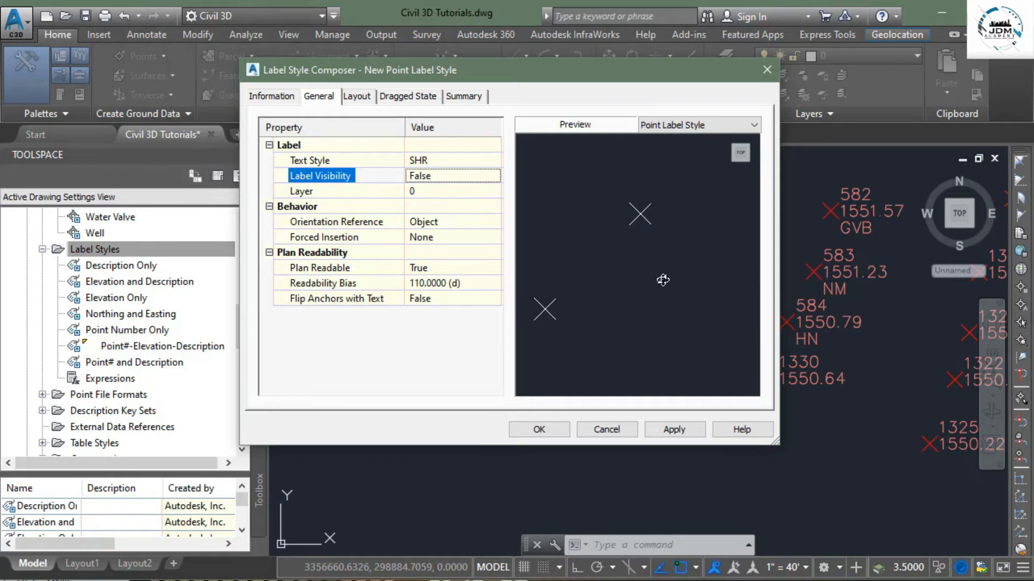
{"action": "left_click", "coordinate": [451, 176]}
{"action": "left_click", "coordinate": [451, 176]}
{"action": "left_click", "coordinate": [430, 204]}
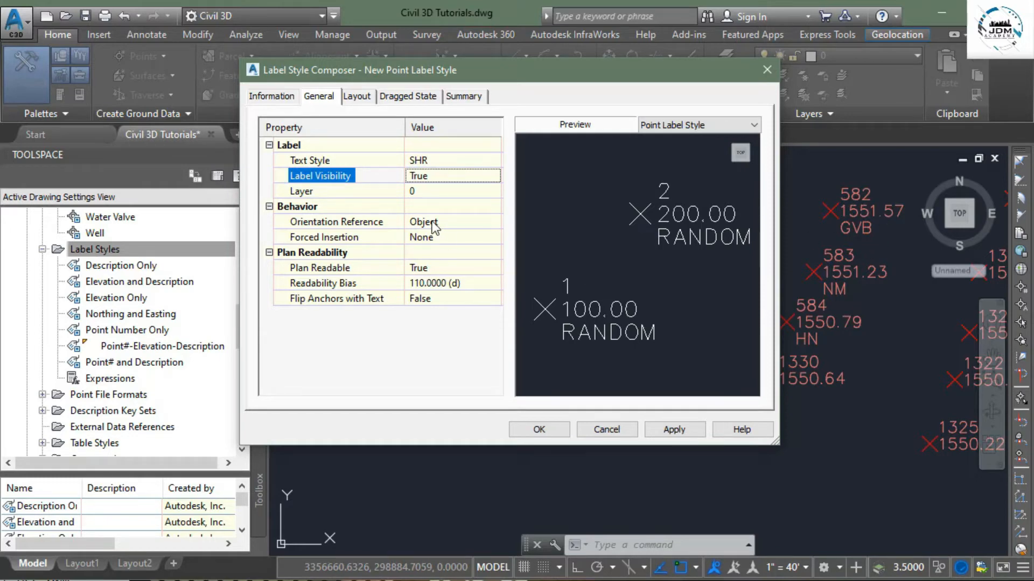
{"action": "left_click", "coordinate": [462, 193]}
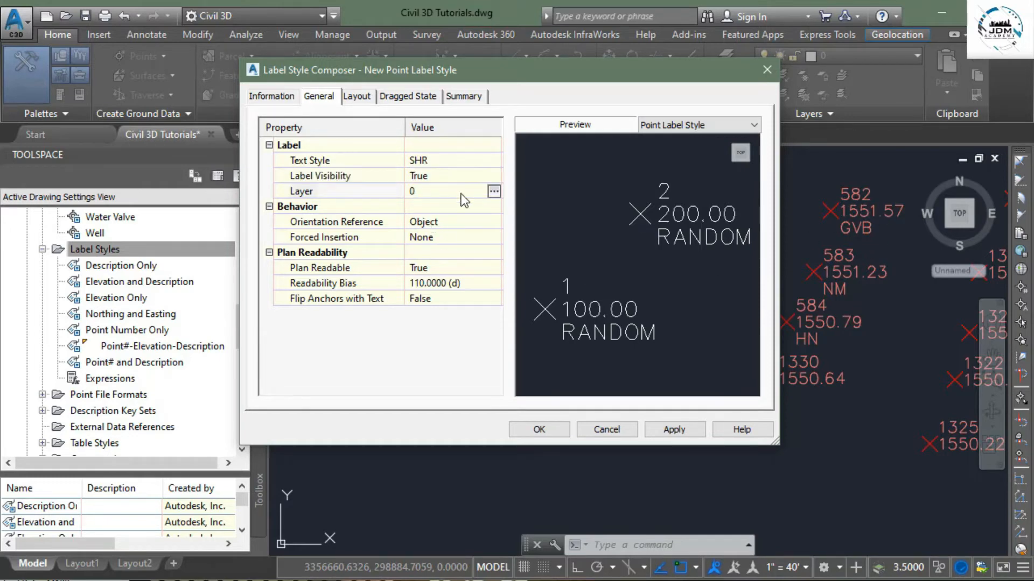
{"action": "left_click", "coordinate": [492, 191]}
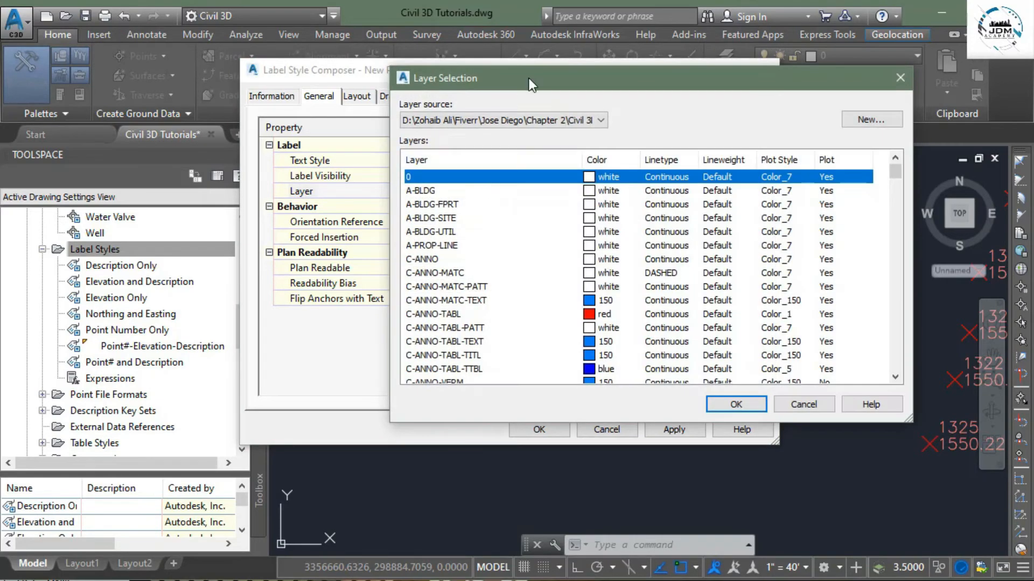
{"action": "left_click_drag", "start_coordinate": [528, 78], "coordinate": [544, 251]}
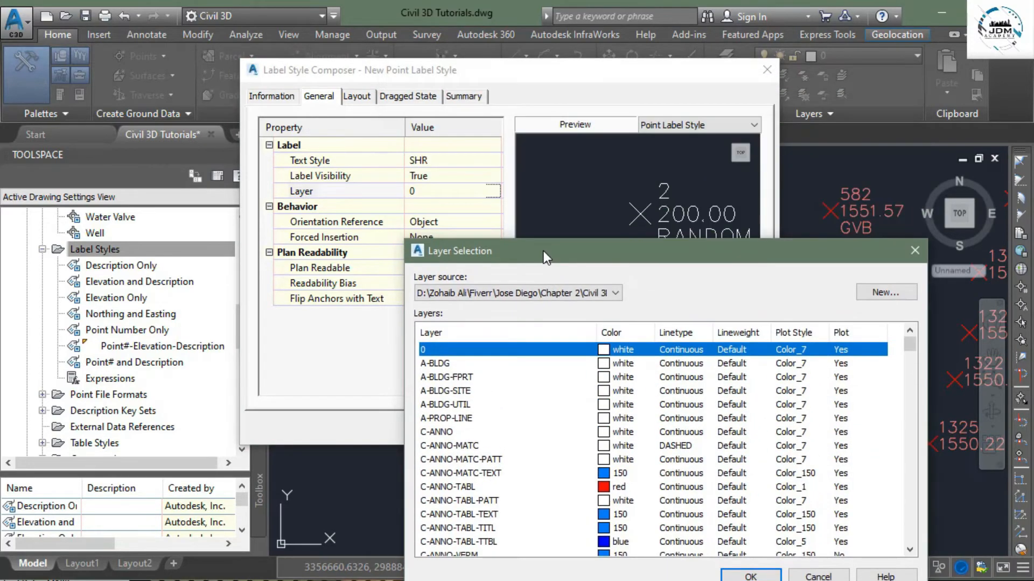
{"action": "left_click", "coordinate": [914, 250]}
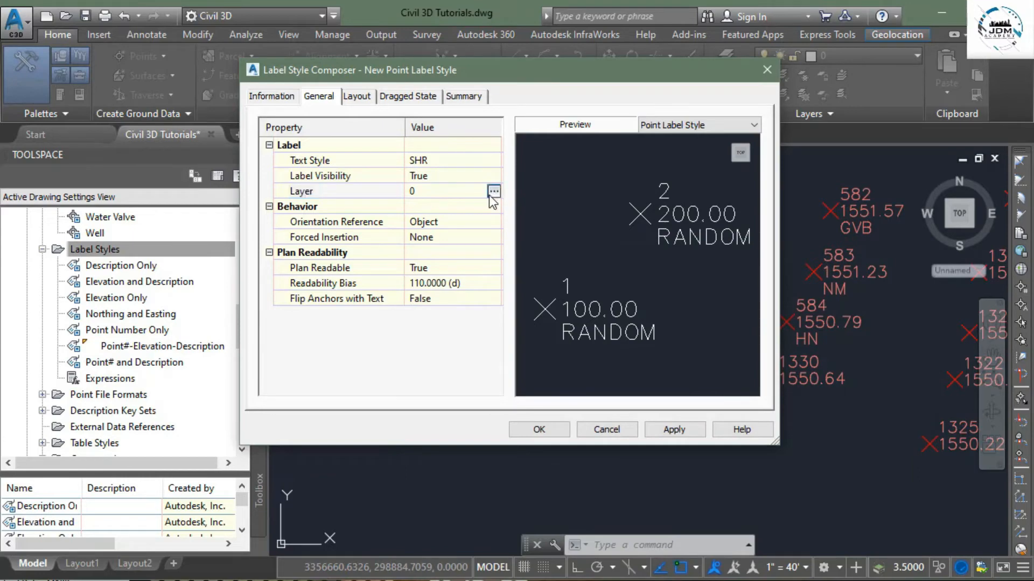
Assign the label style to the V-NODE-TEXT layer
{"action": "left_click", "coordinate": [494, 191]}
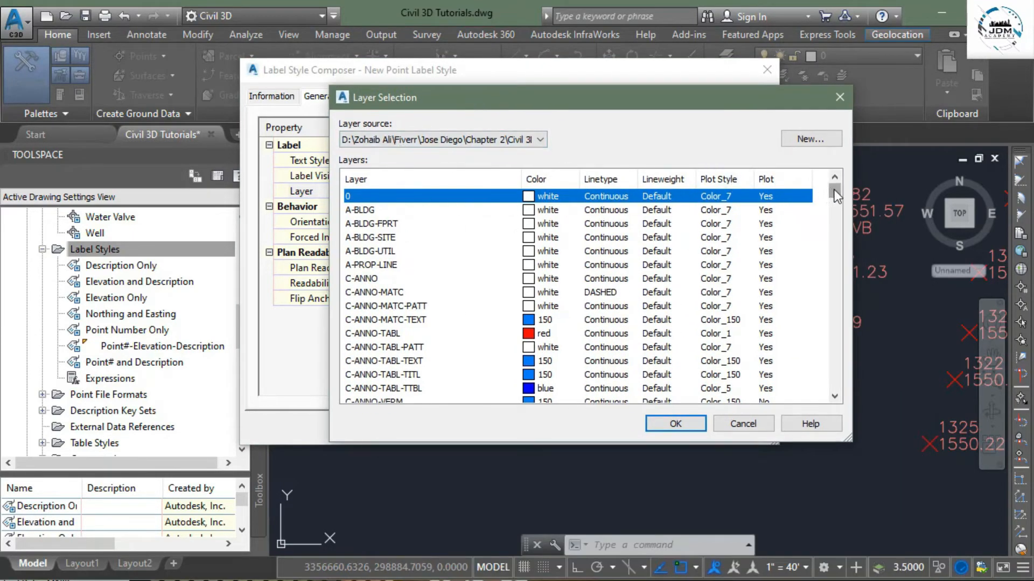
{"action": "mouse_move", "coordinate": [834, 190]}
{"action": "left_mouse_down"}
{"action": "mouse_move", "coordinate": [824, 253]}
{"action": "mouse_move", "coordinate": [832, 360]}
{"action": "mouse_move", "coordinate": [834, 208]}
{"action": "left_mouse_up"}
{"action": "left_click", "coordinate": [810, 139]}
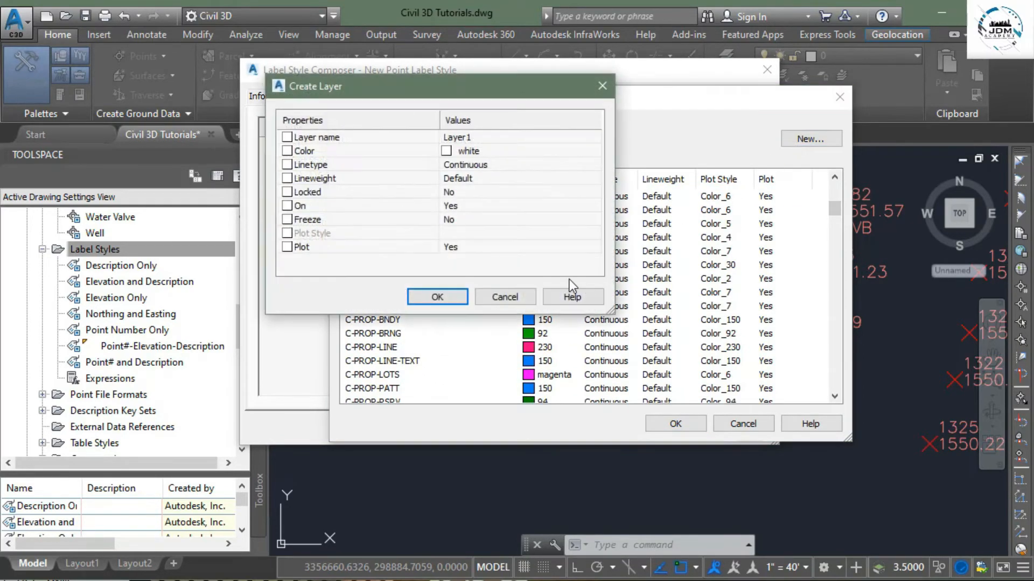
{"action": "left_click", "coordinate": [506, 297]}
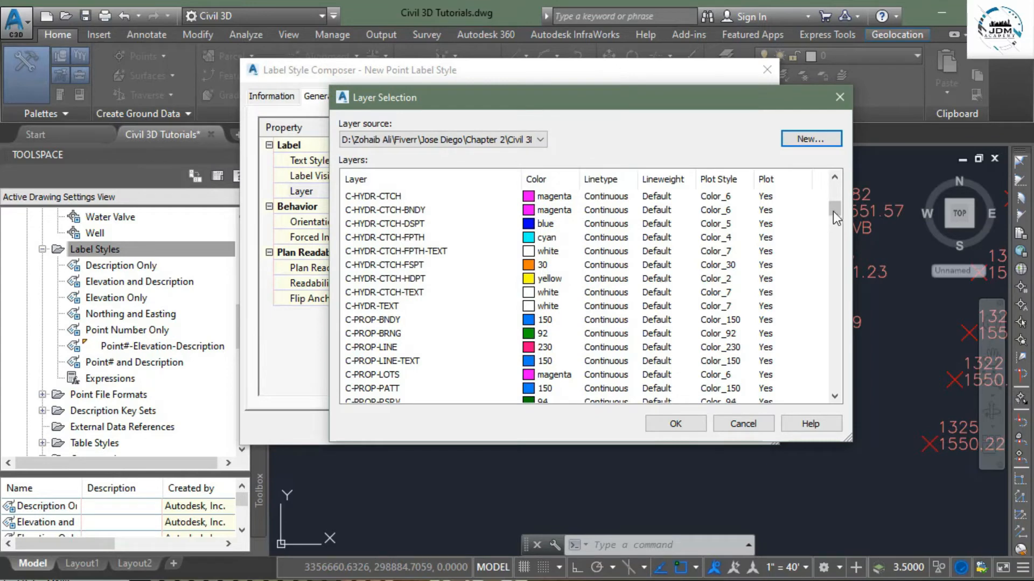
{"action": "left_click_drag", "start_coordinate": [834, 212], "coordinate": [835, 375]}
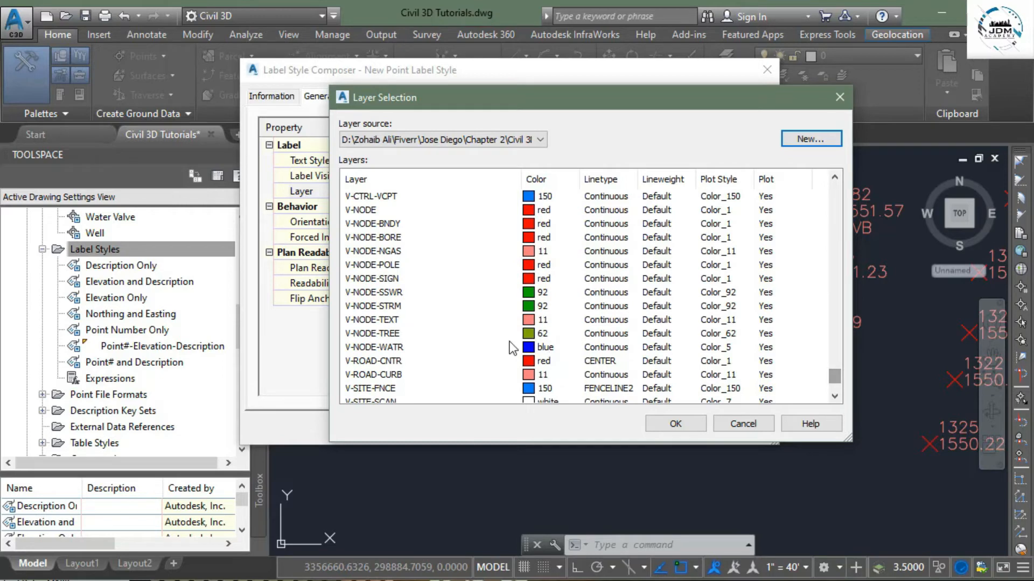
{"action": "left_click", "coordinate": [365, 321]}
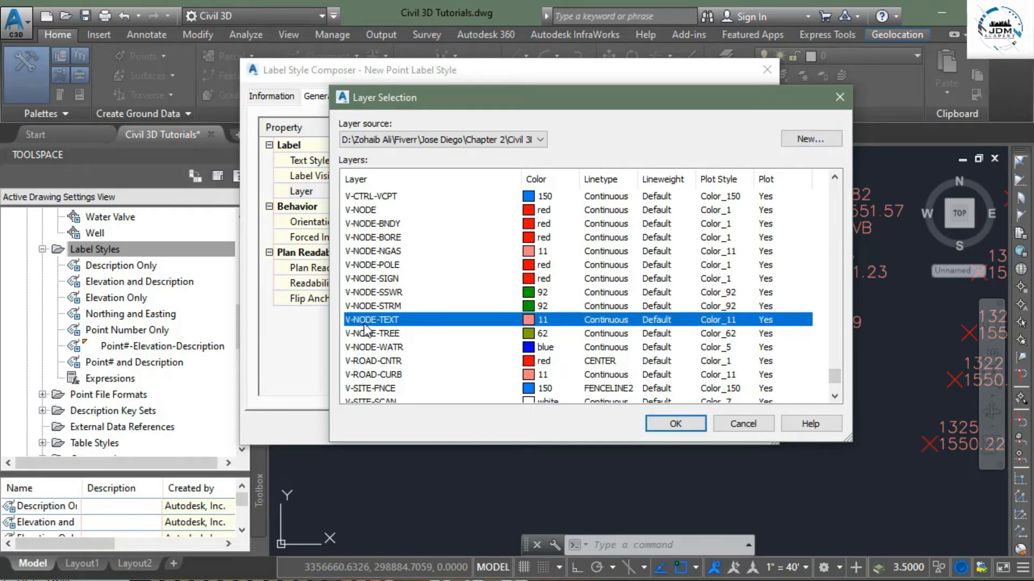
{"action": "left_click", "coordinate": [661, 421]}
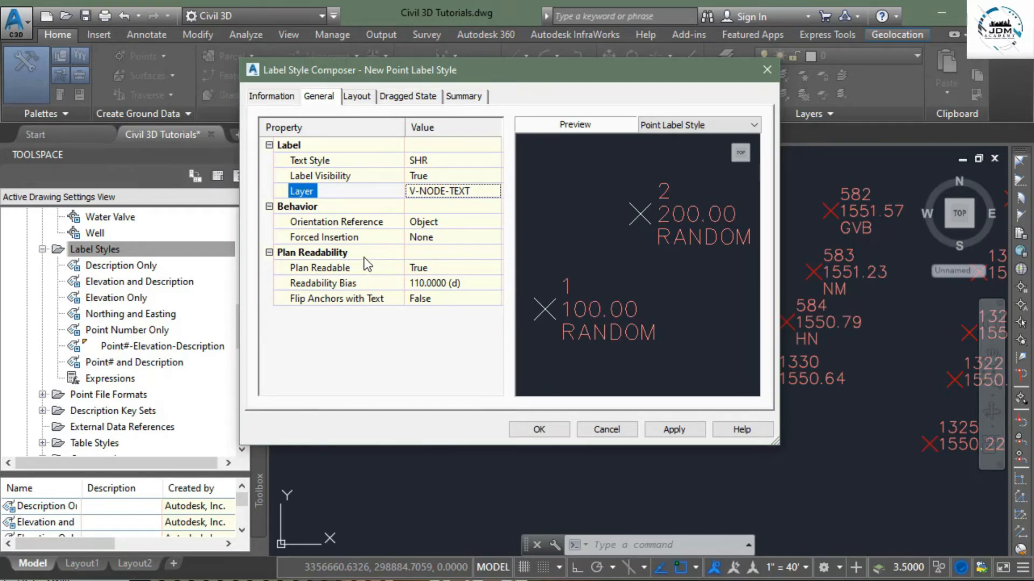
Examine the label layout's existing components and the types of component that can be added
{"action": "left_click", "coordinate": [356, 97]}
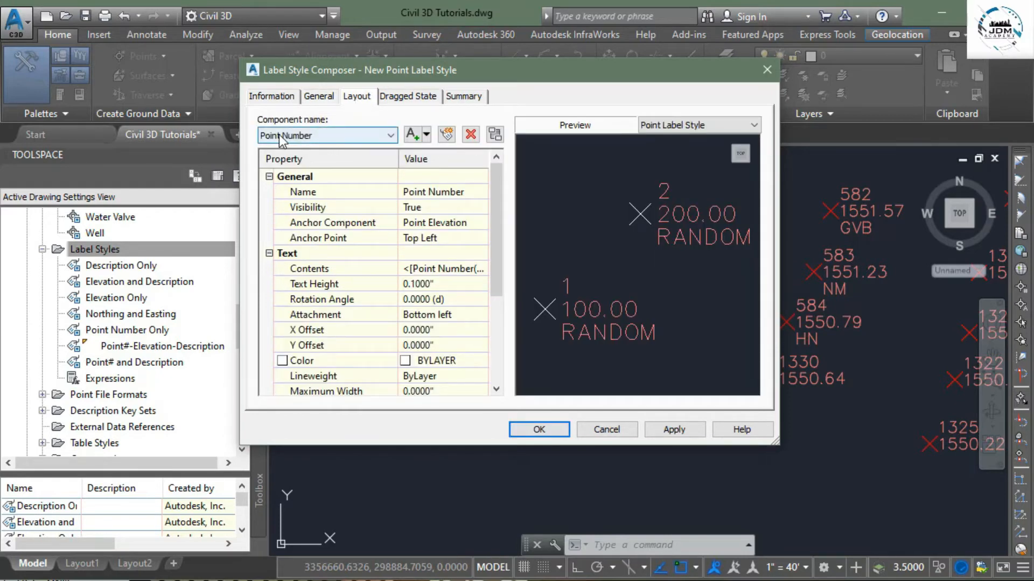
{"action": "left_click", "coordinate": [319, 135]}
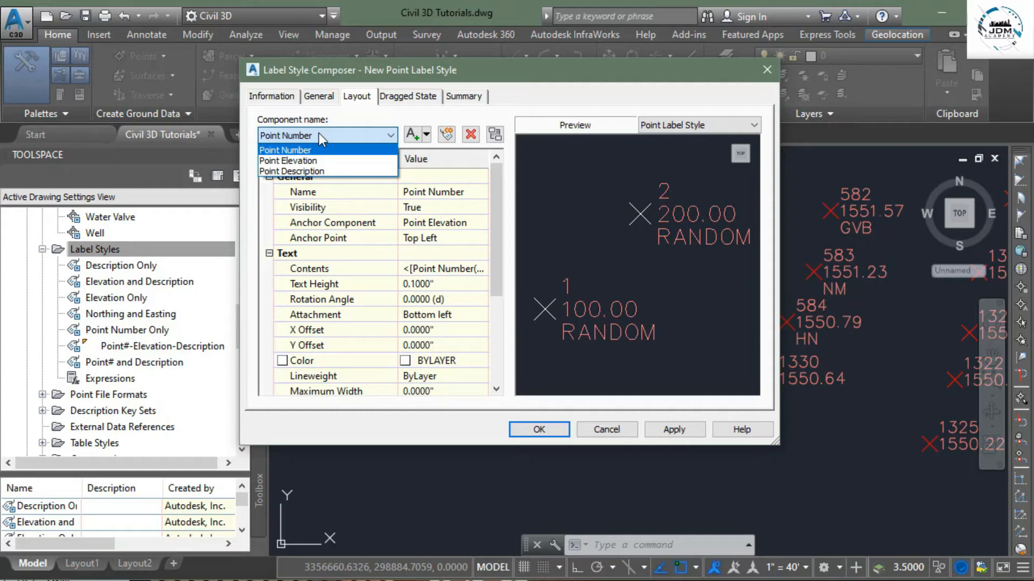
{"action": "left_click", "coordinate": [321, 134]}
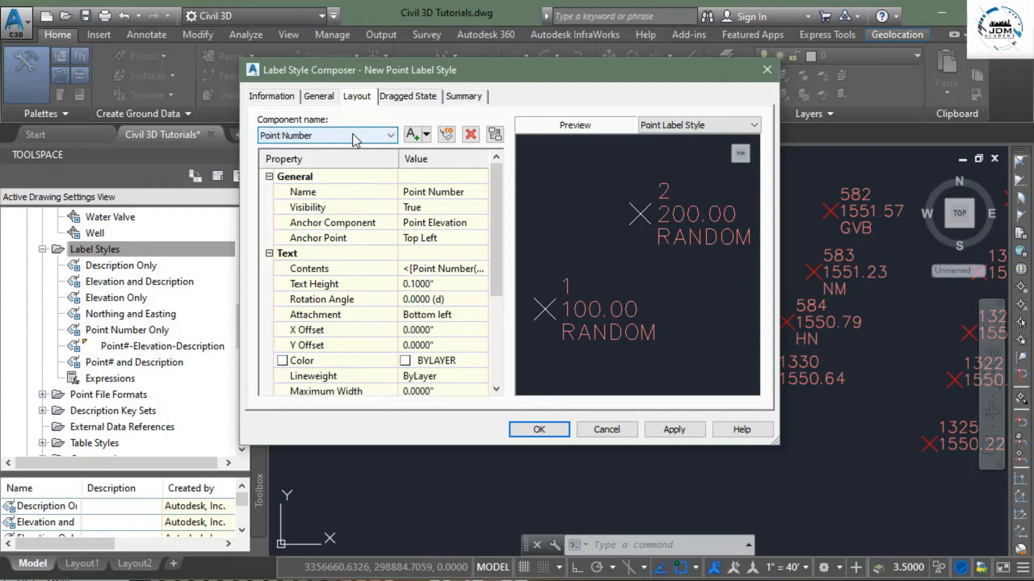
{"action": "left_click", "coordinate": [363, 137]}
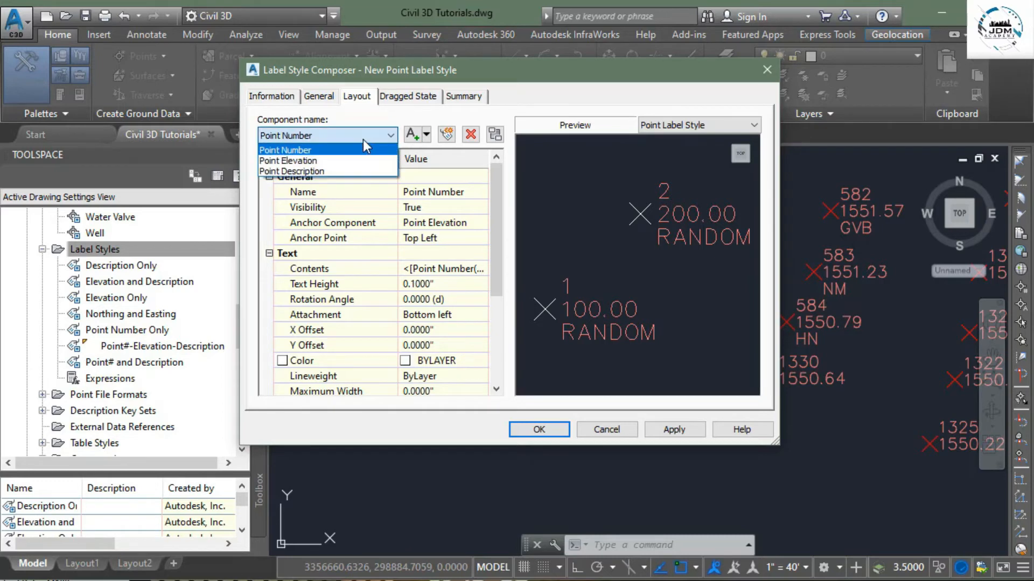
{"action": "left_click", "coordinate": [363, 140]}
{"action": "left_click", "coordinate": [426, 135]}
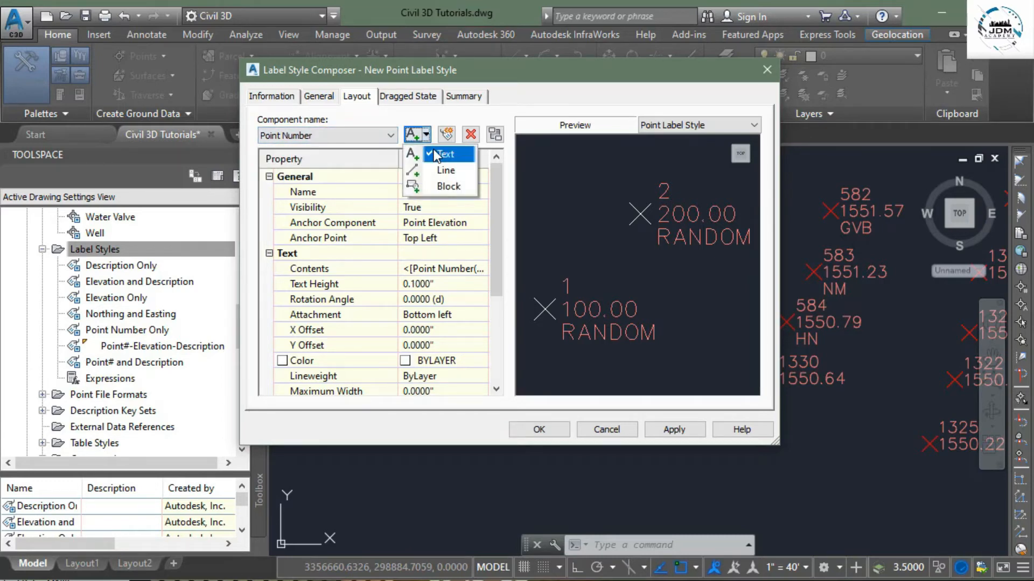
{"action": "left_click", "coordinate": [429, 114]}
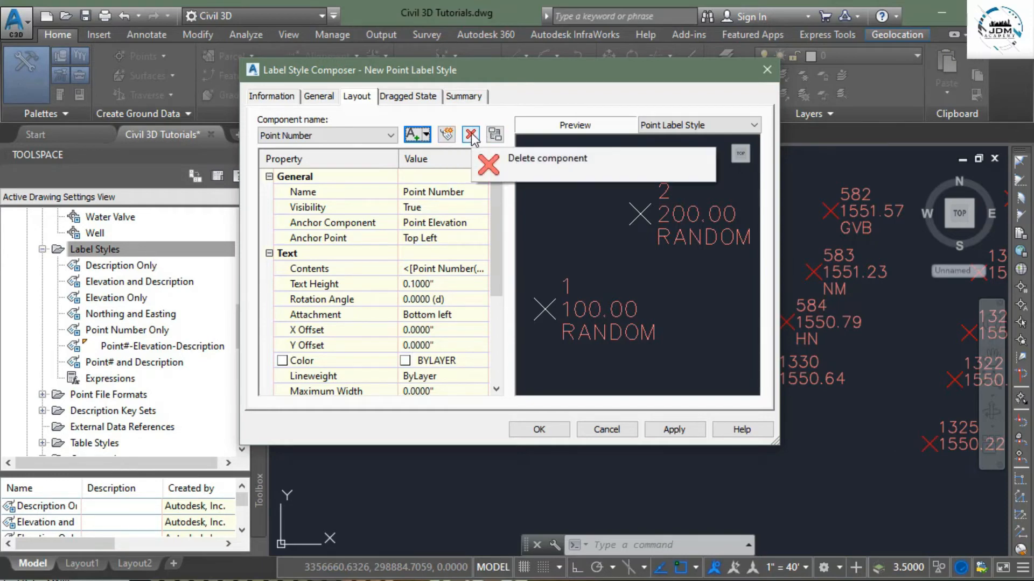
Try moving Point Description down in the component draw order, and discard the reordering
{"action": "left_click", "coordinate": [494, 134]}
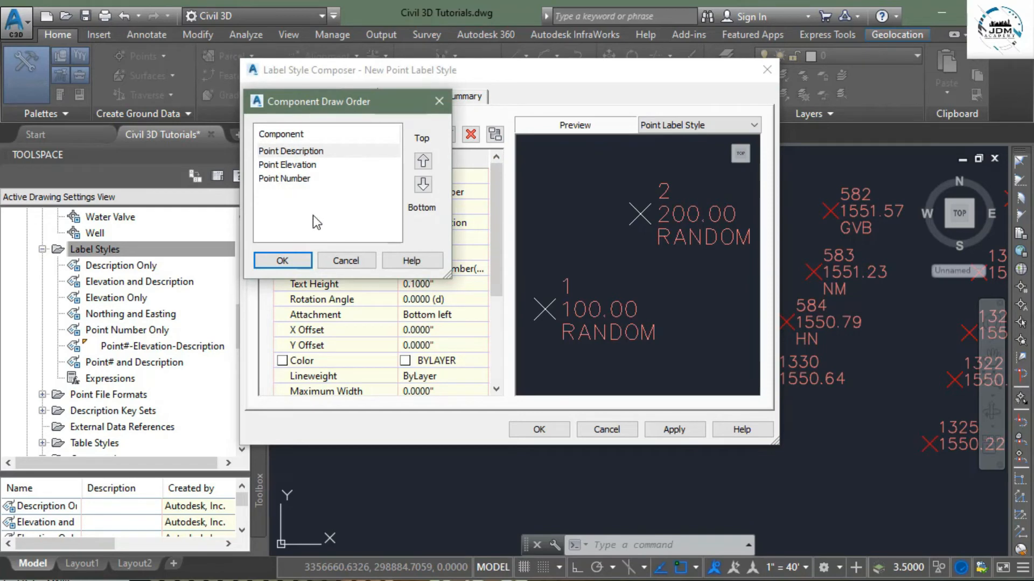
{"action": "left_click", "coordinate": [422, 185]}
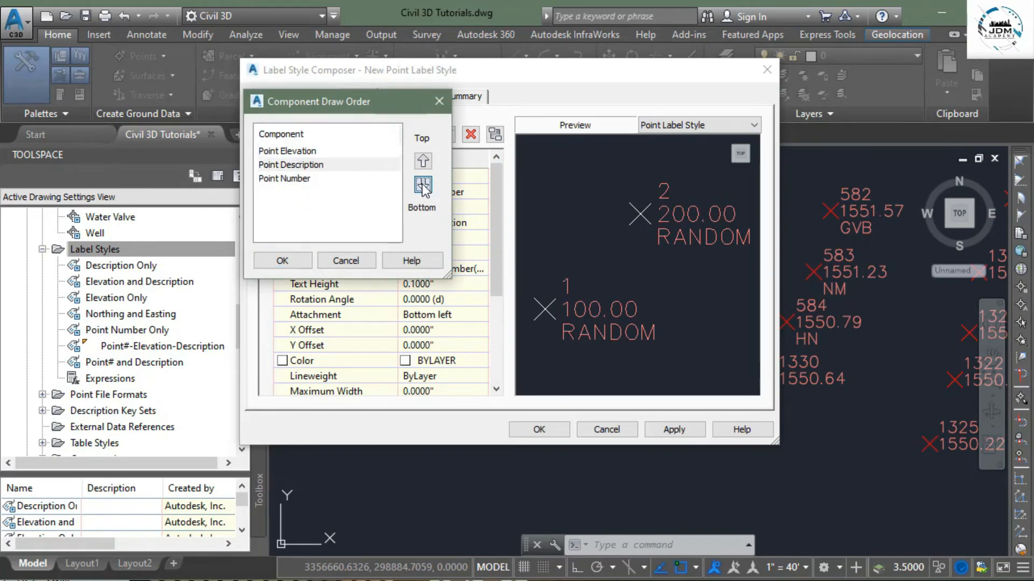
{"action": "left_click", "coordinate": [423, 185]}
{"action": "left_click", "coordinate": [346, 260]}
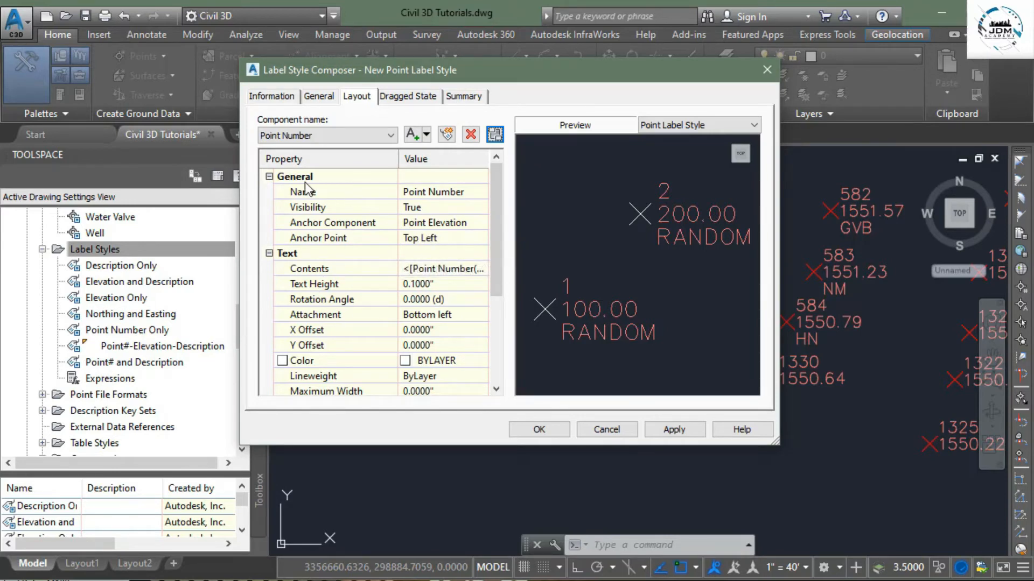
Try hiding the Point Number component by setting its visibility to False, and restore it to True
{"action": "left_click", "coordinate": [435, 192]}
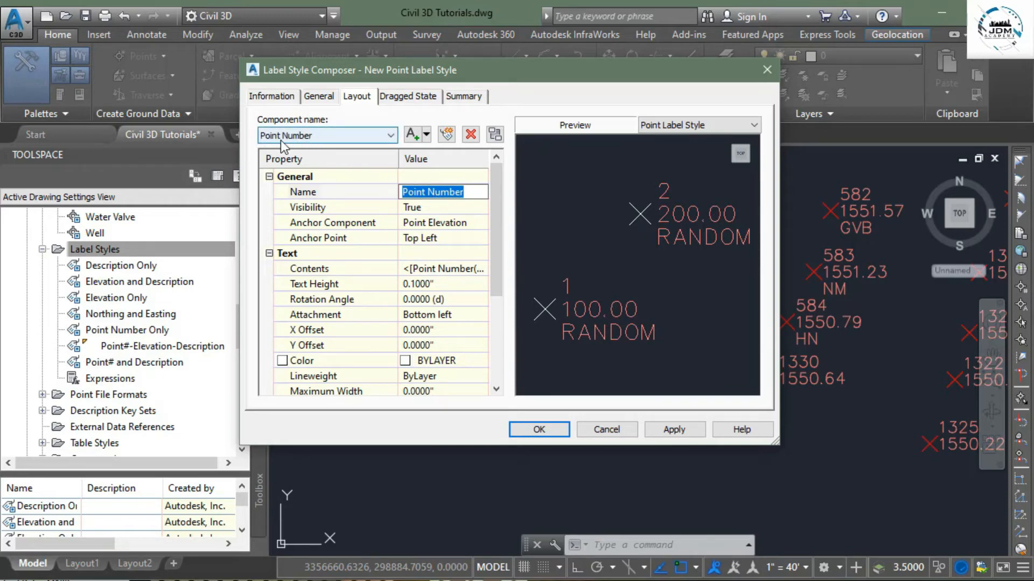
{"action": "left_click", "coordinate": [445, 208]}
{"action": "left_click", "coordinate": [445, 207]}
{"action": "left_click", "coordinate": [421, 225]}
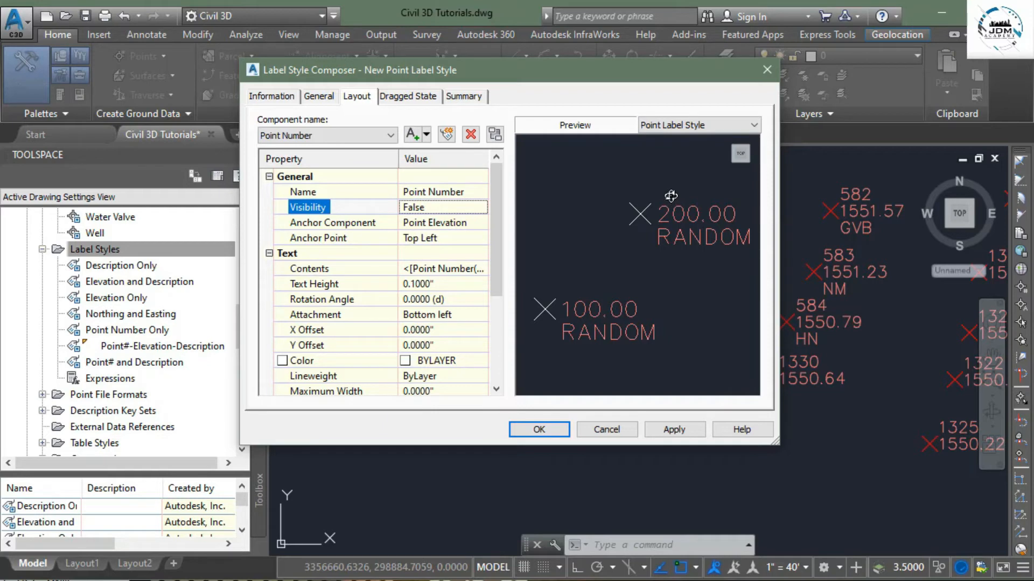
{"action": "left_click", "coordinate": [450, 207]}
{"action": "left_click", "coordinate": [450, 208]}
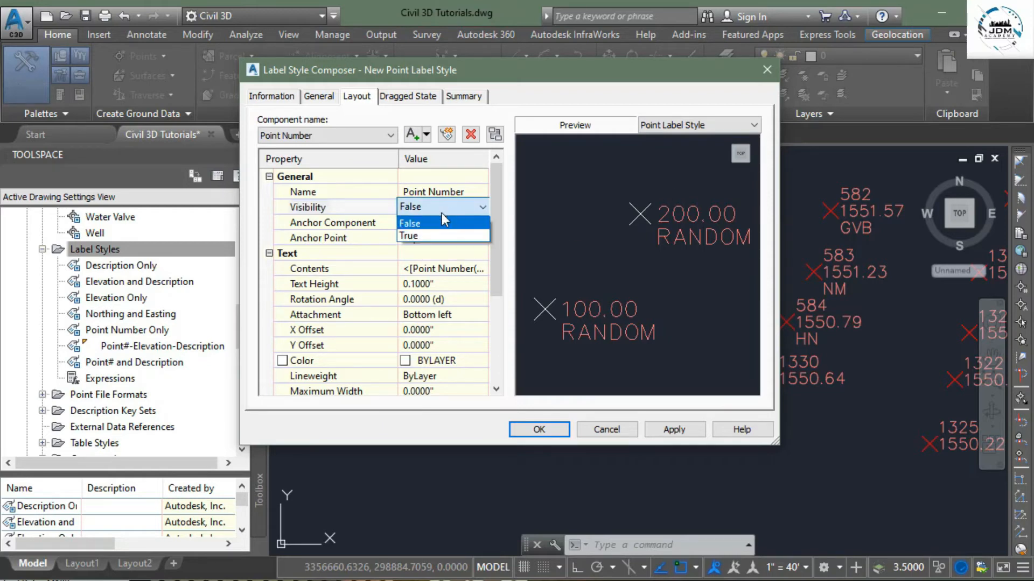
{"action": "left_click", "coordinate": [415, 234]}
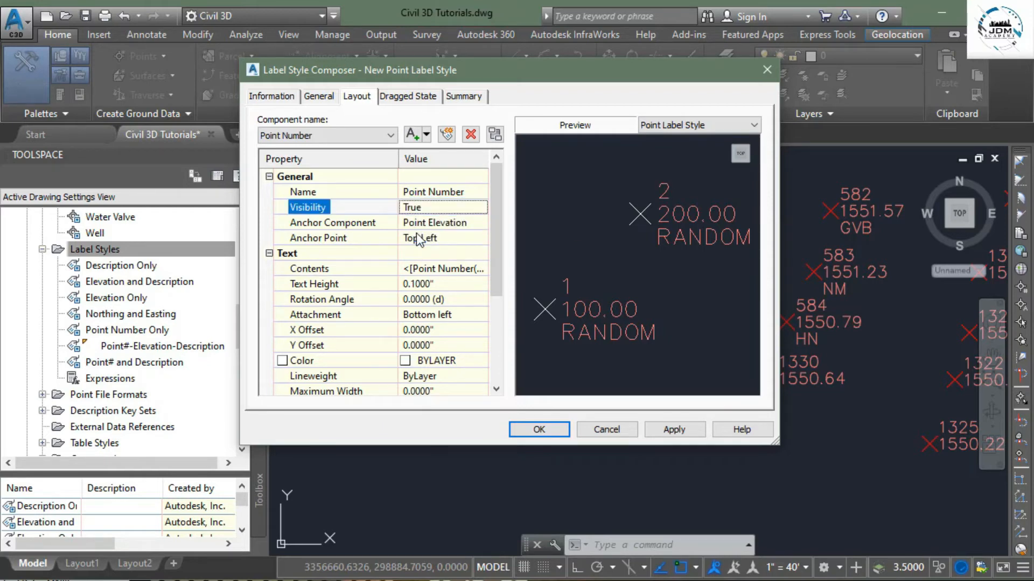
Open the Point Number component's text contents for editing and delete the existing property field
{"action": "left_click", "coordinate": [429, 273]}
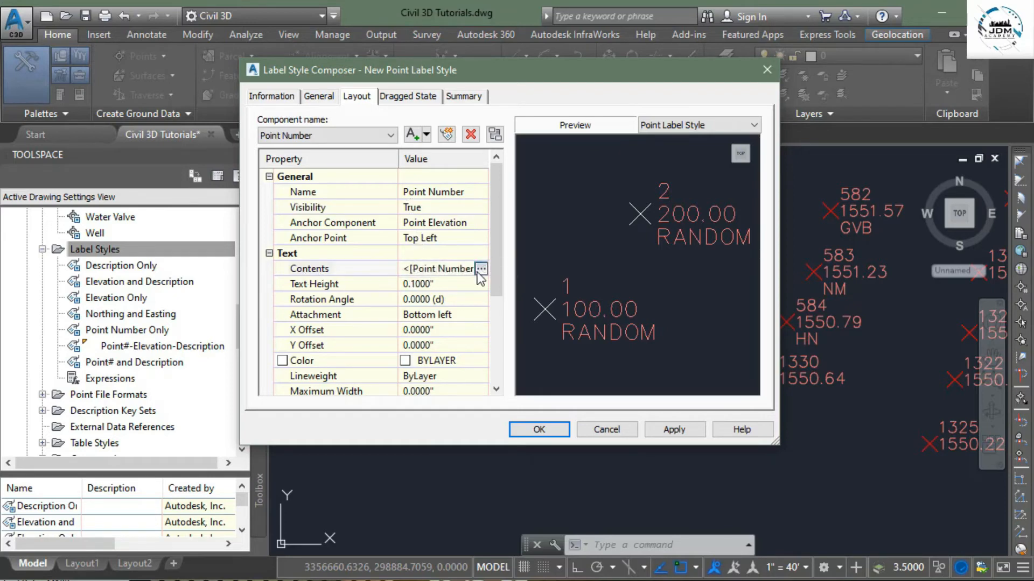
{"action": "left_click", "coordinate": [477, 273]}
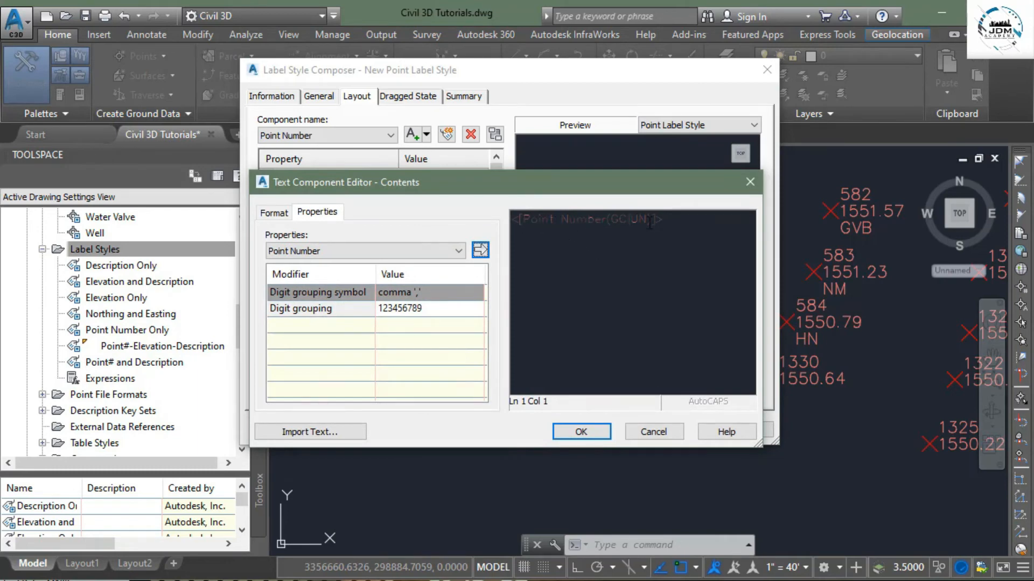
{"action": "left_click_drag", "start_coordinate": [681, 223], "coordinate": [507, 223]}
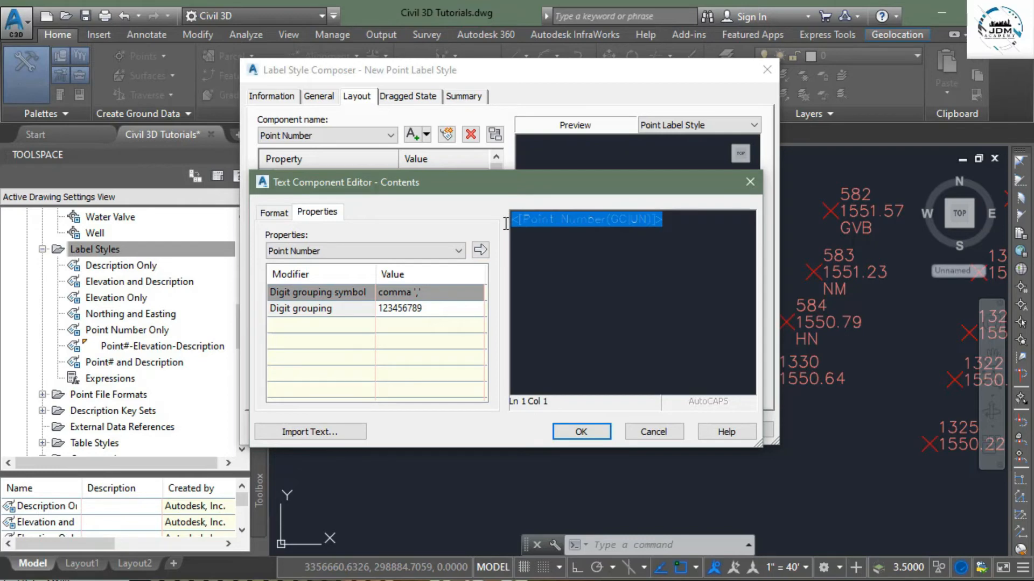
{"action": "key", "text": "Delete"}
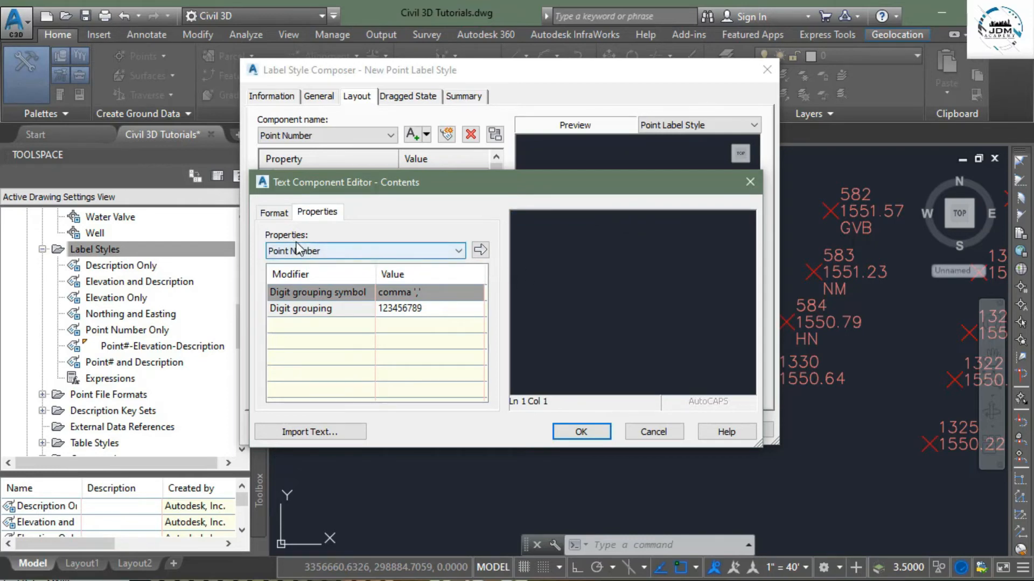
Insert the Point Number property, with its digit grouping modifiers as they are, into the component's emptied text contents
{"action": "left_click", "coordinate": [393, 250]}
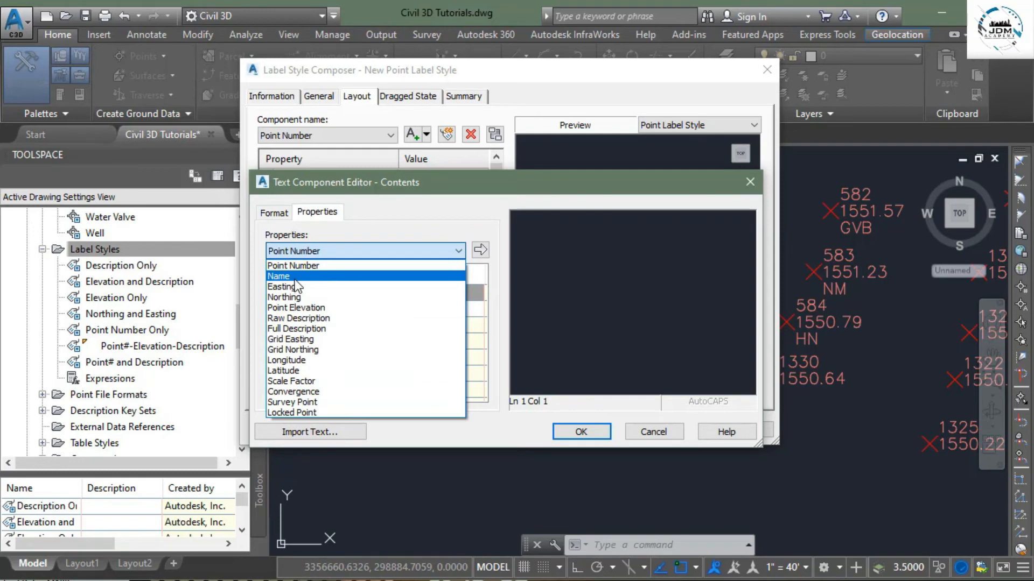
{"action": "key", "text": "Up"}
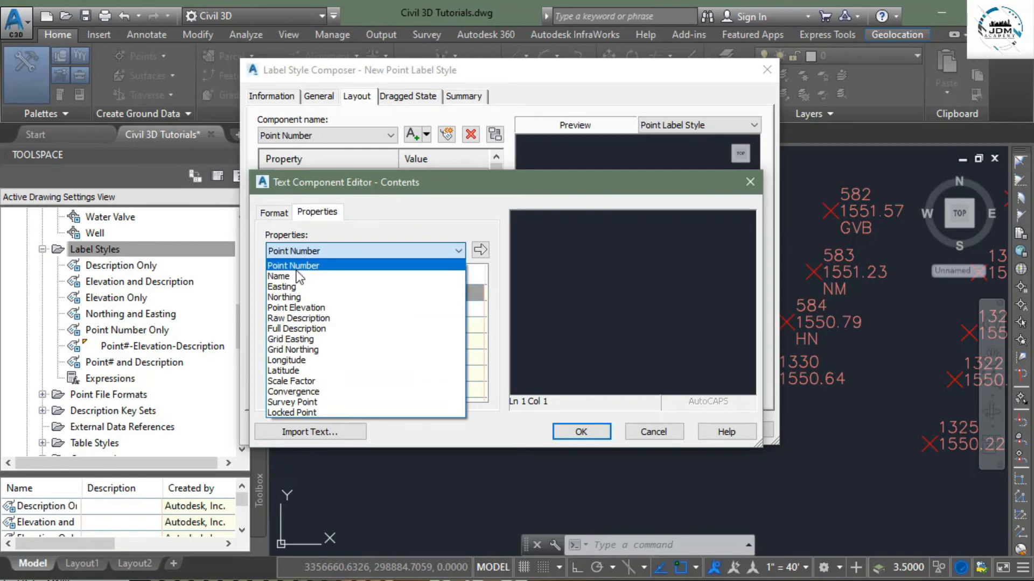
{"action": "key", "text": "Return"}
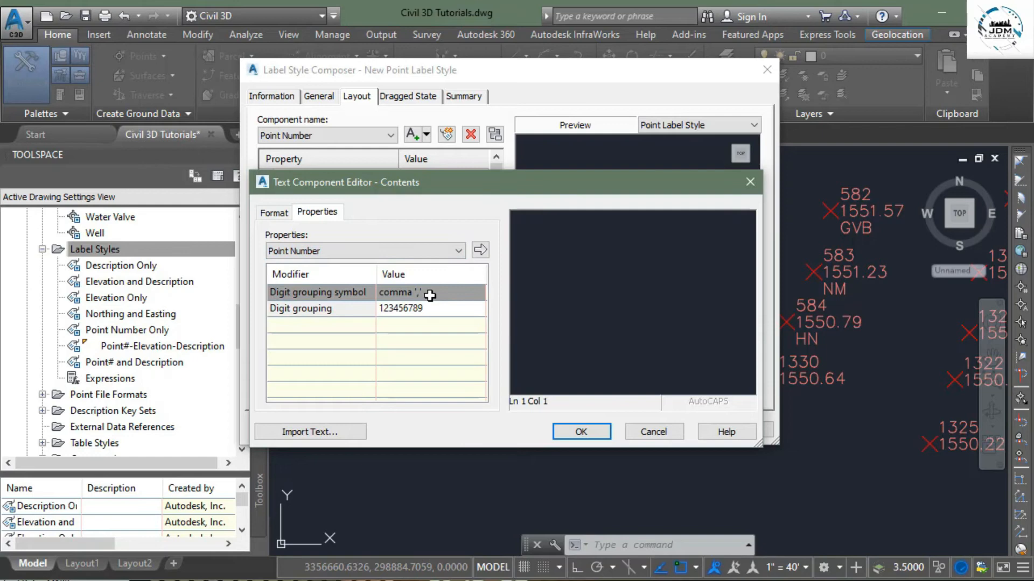
{"action": "left_click", "coordinate": [479, 251]}
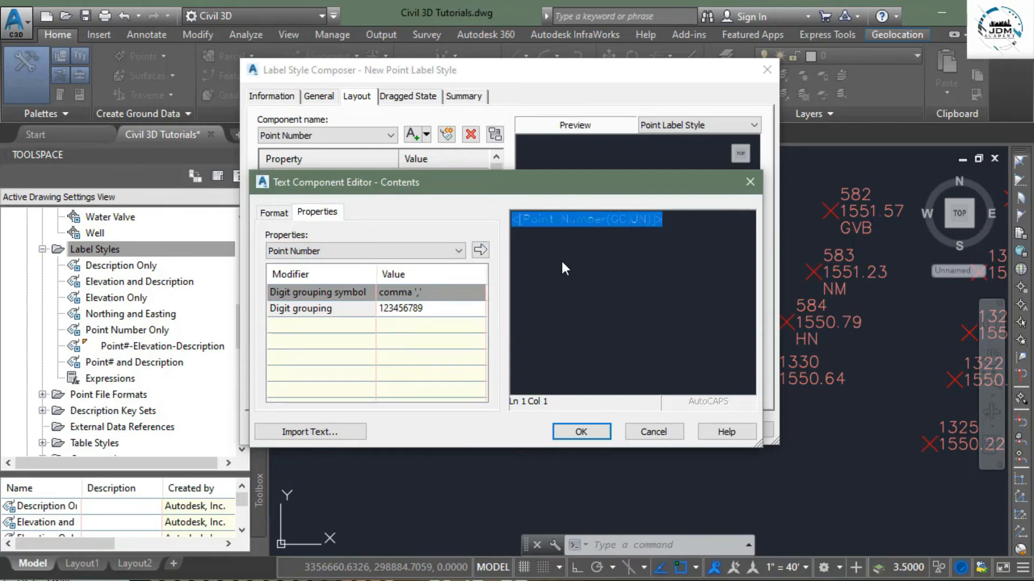
{"action": "left_click", "coordinate": [679, 230]}
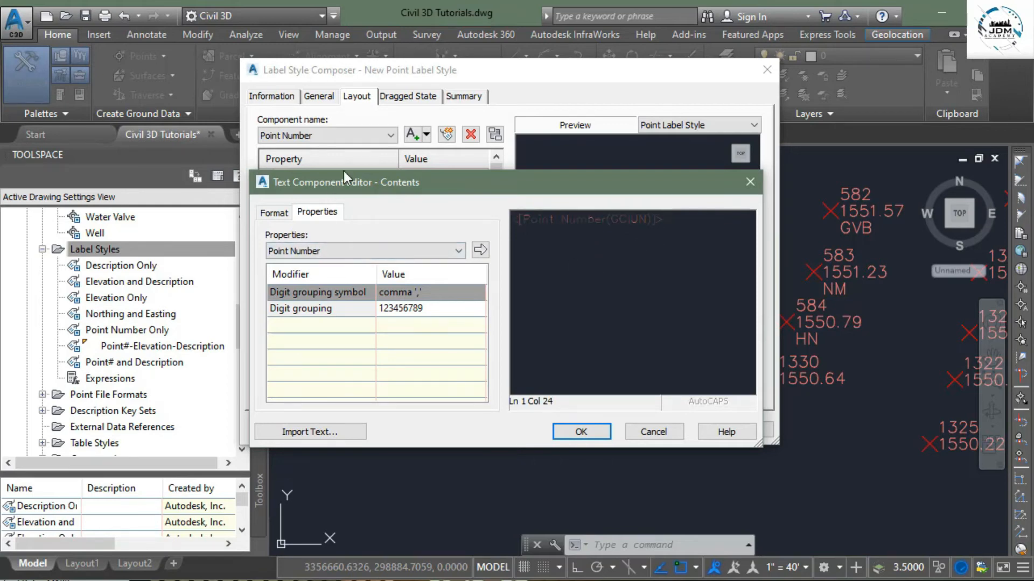
Try bold, underline and italic formatting on the inserted Point Number field, and discard the text contents edits
{"action": "left_click_drag", "start_coordinate": [343, 173], "coordinate": [377, 128]}
{"action": "left_click", "coordinate": [309, 170]}
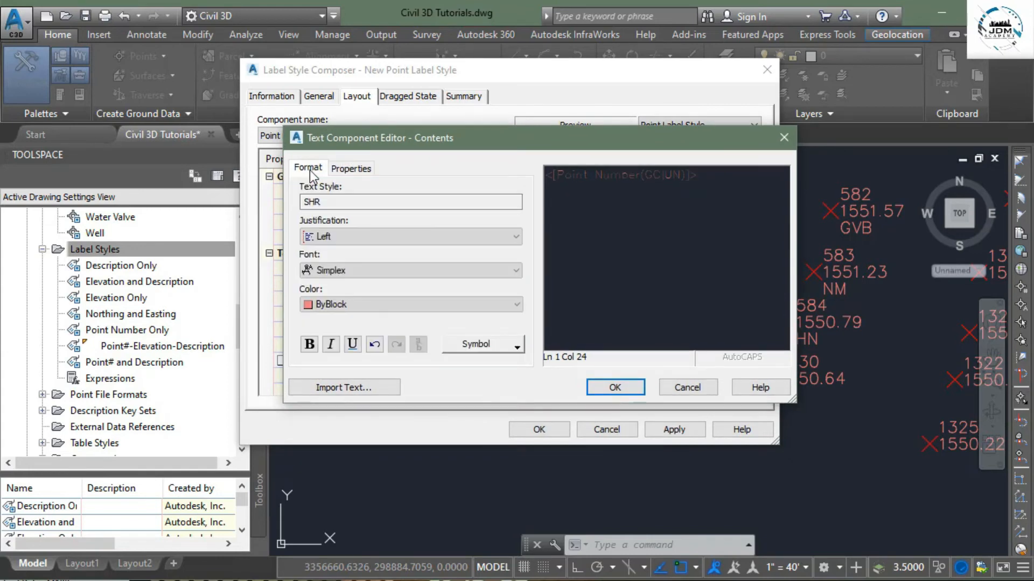
{"action": "left_click_drag", "start_coordinate": [711, 182], "coordinate": [502, 181]}
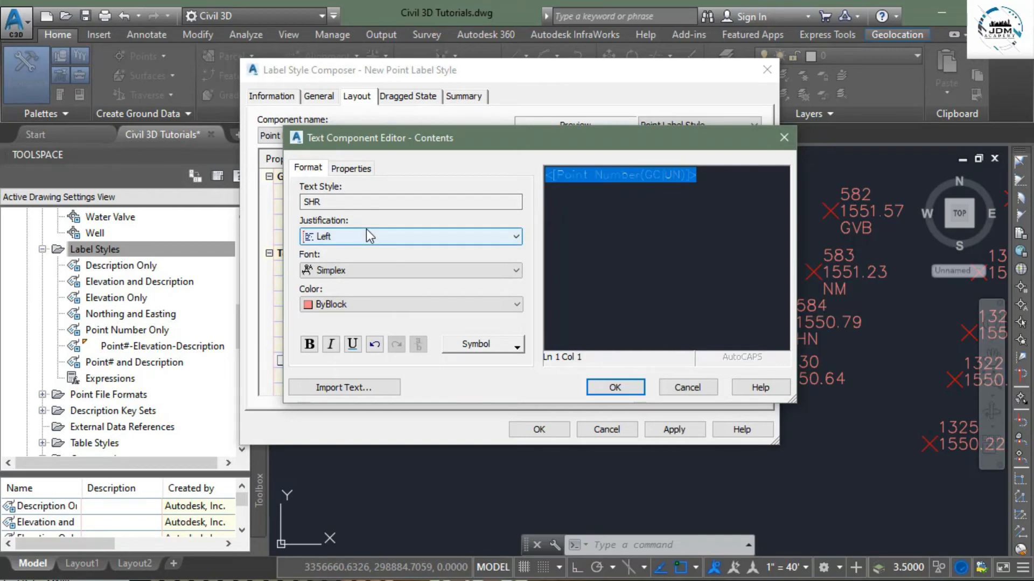
{"action": "left_click", "coordinate": [410, 304]}
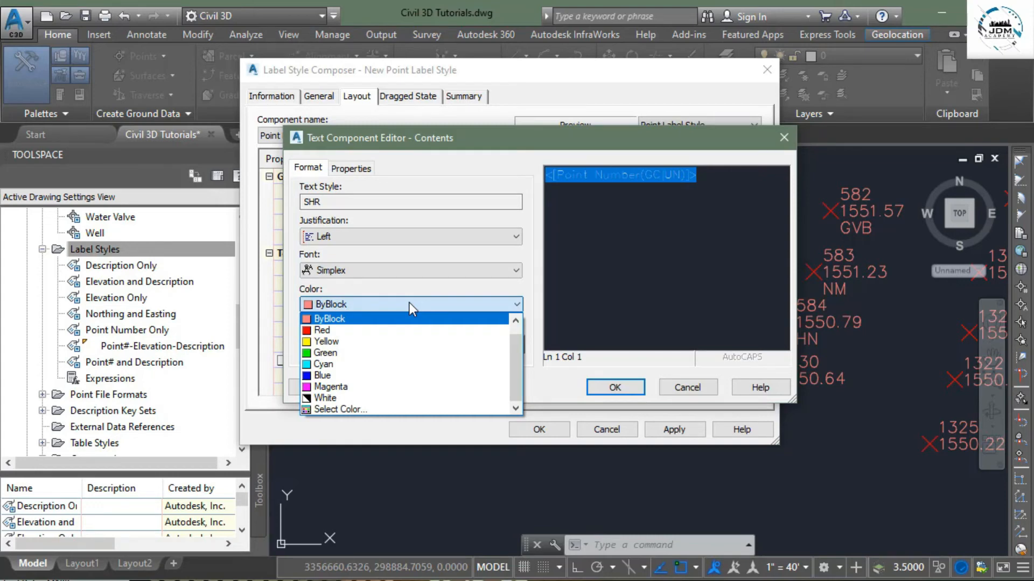
{"action": "left_click", "coordinate": [409, 304]}
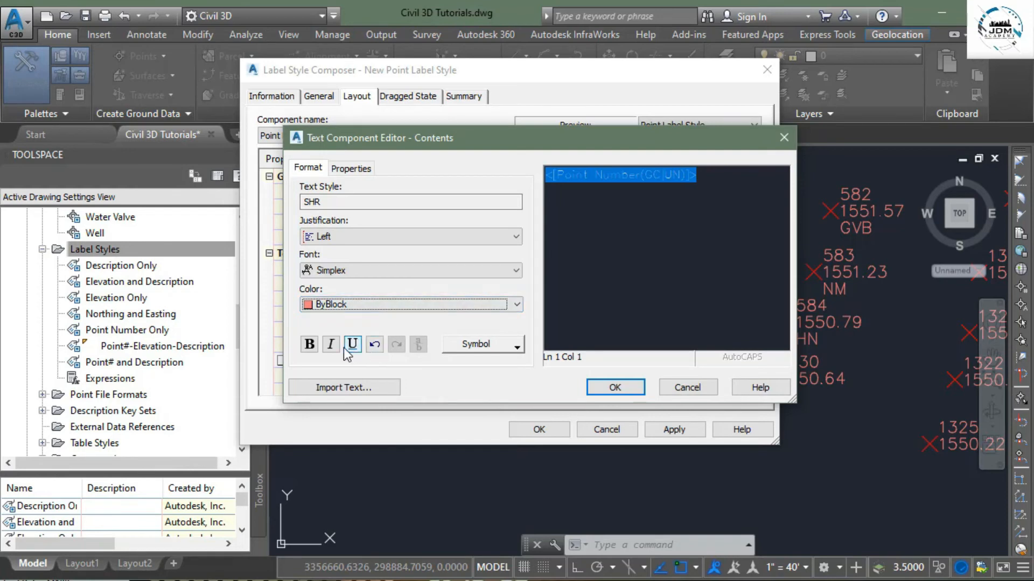
{"action": "left_click", "coordinate": [309, 344]}
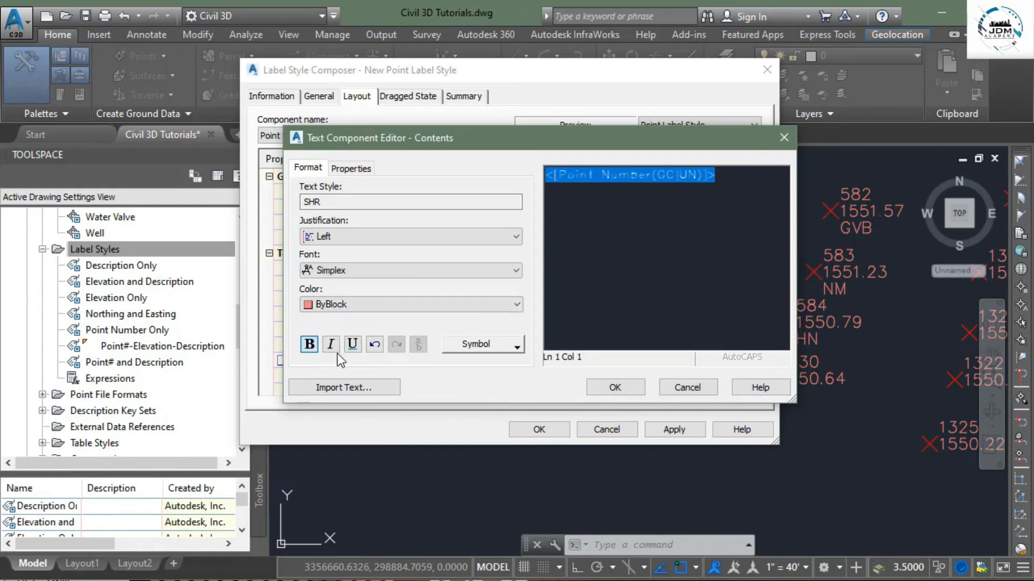
{"action": "left_click", "coordinate": [353, 343]}
{"action": "left_click", "coordinate": [331, 344]}
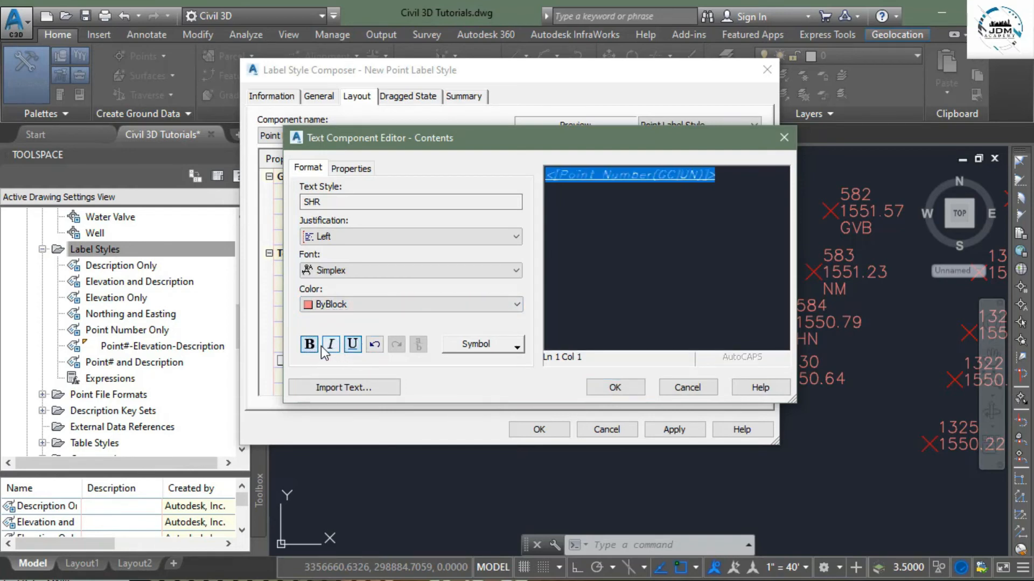
{"action": "left_click", "coordinate": [310, 345]}
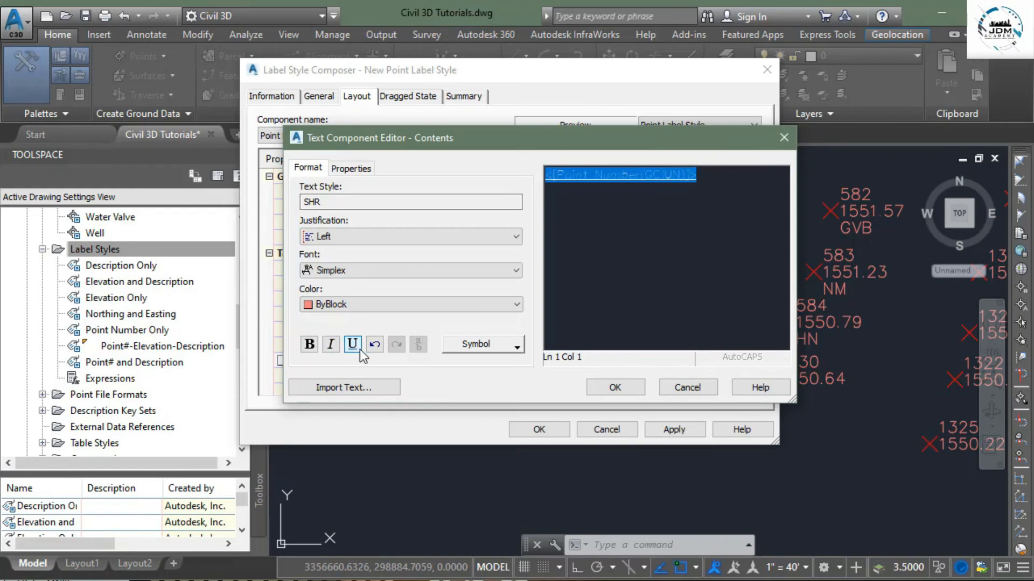
{"action": "left_click", "coordinate": [354, 344]}
{"action": "left_click", "coordinate": [685, 388]}
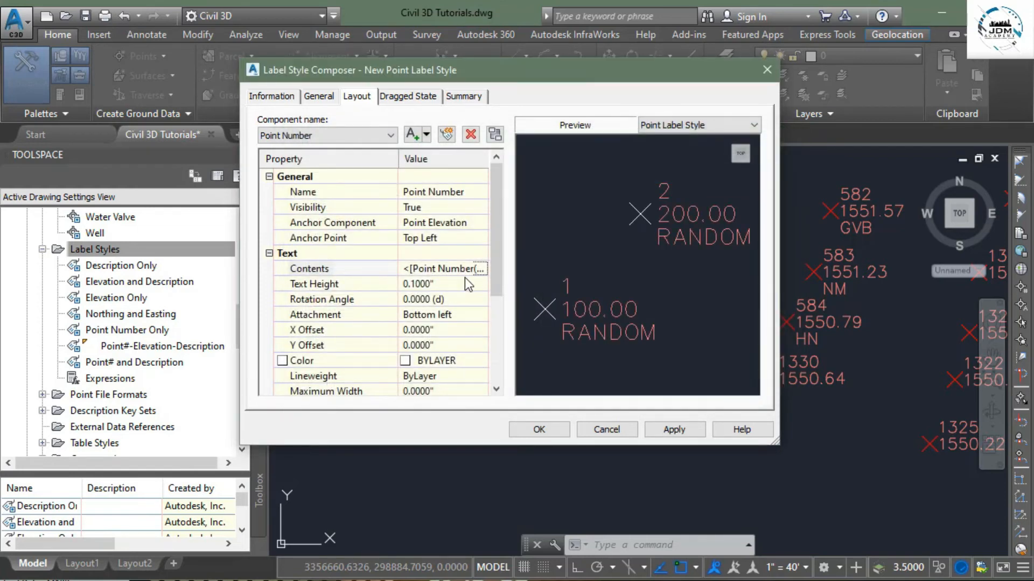
Examine the layout properties of the Point Number, Point Elevation and Point Description components
{"action": "scroll", "coordinate": [412, 309], "scroll_direction": "down", "scroll_amount": 3}
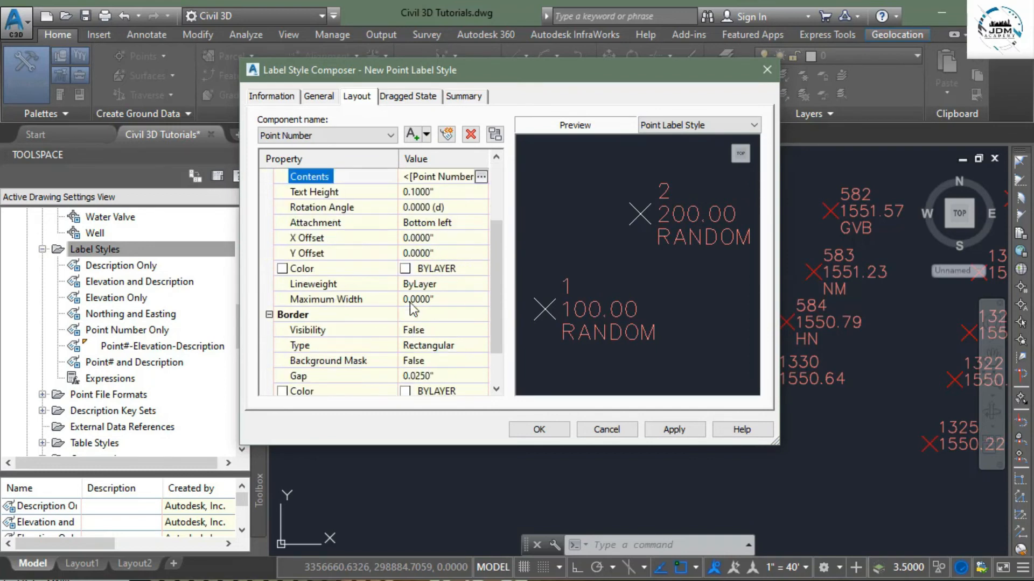
{"action": "scroll", "coordinate": [415, 258], "scroll_direction": "up", "scroll_amount": 3}
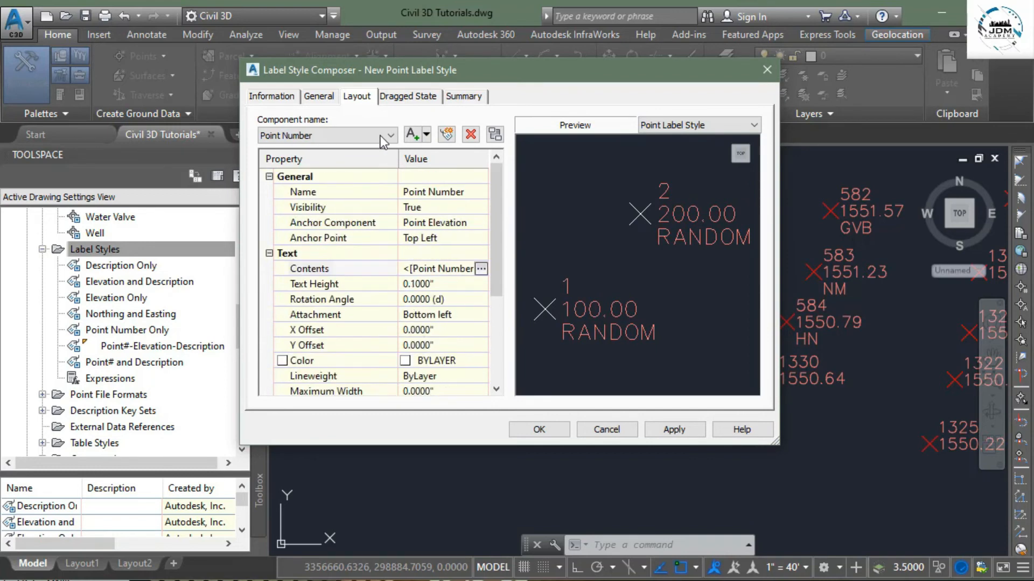
{"action": "left_click", "coordinate": [384, 136]}
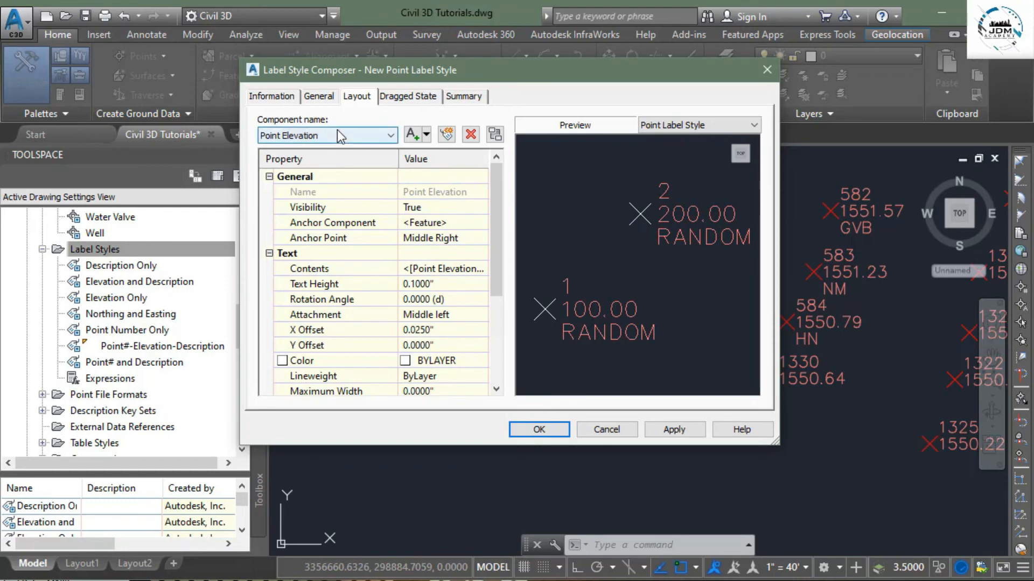
{"action": "left_click", "coordinate": [337, 132]}
{"action": "left_click", "coordinate": [300, 172]}
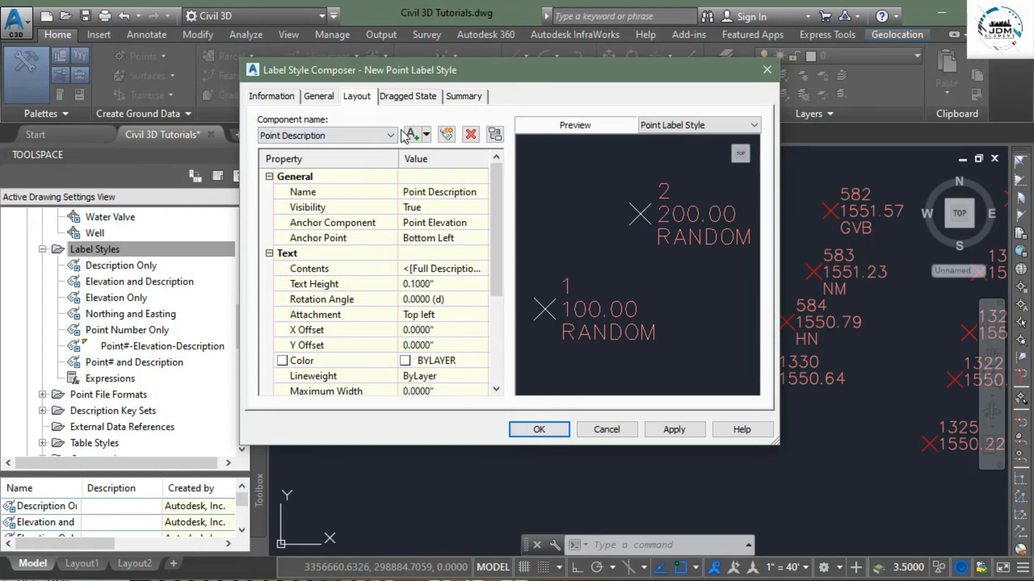
Review the label style's dragged state settings and summary, and save the new point label style
{"action": "left_click", "coordinate": [407, 96]}
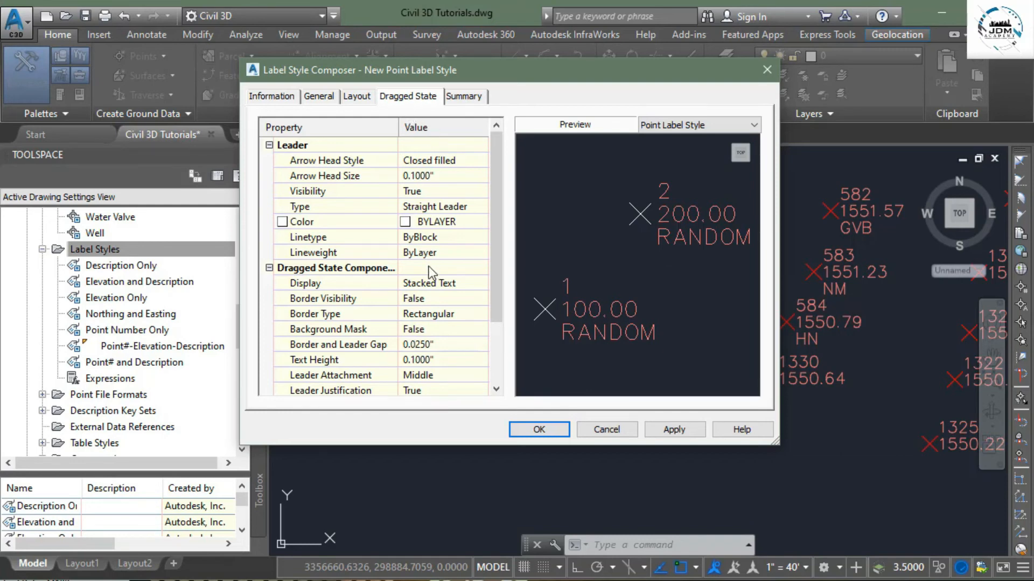
{"action": "scroll", "coordinate": [429, 272], "scroll_direction": "down", "scroll_amount": 2}
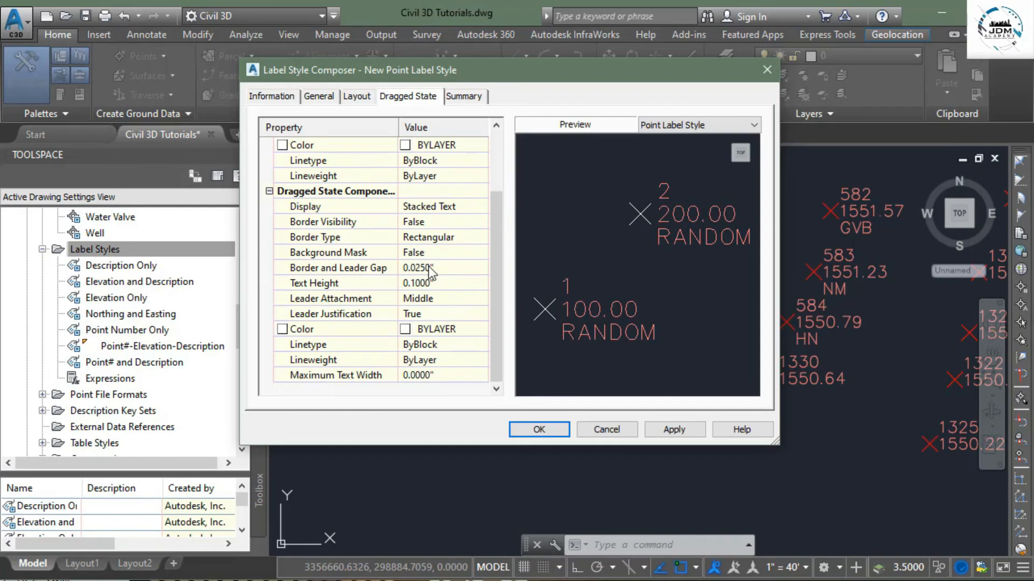
{"action": "scroll", "coordinate": [429, 243], "scroll_direction": "up", "scroll_amount": 2}
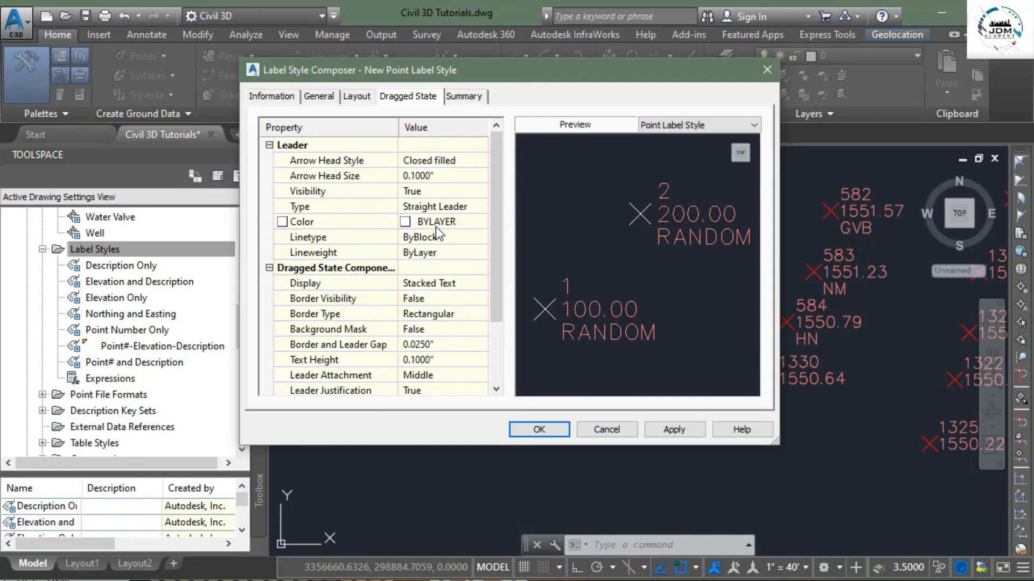
{"action": "left_click", "coordinate": [464, 97]}
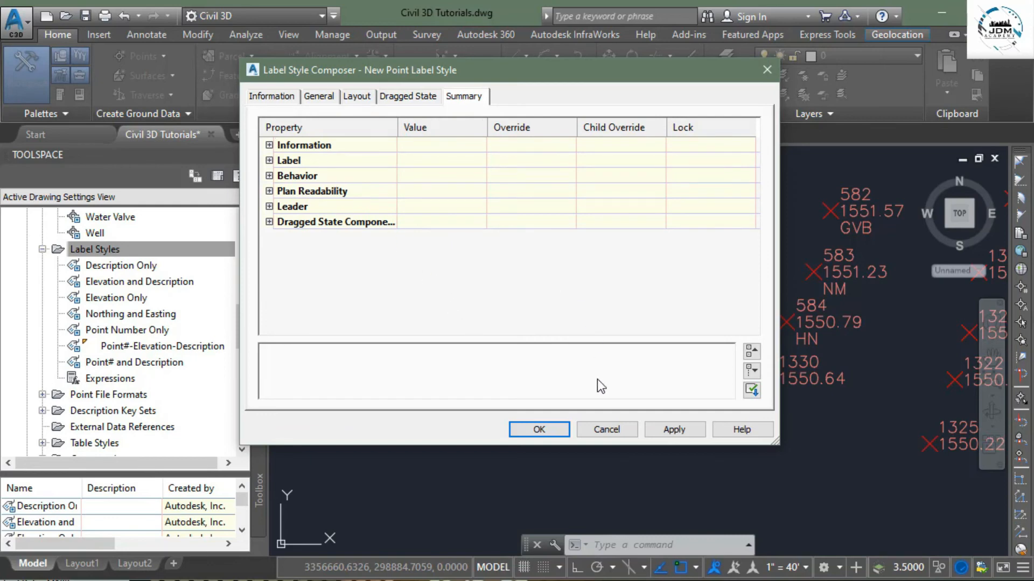
{"action": "left_click", "coordinate": [554, 429]}
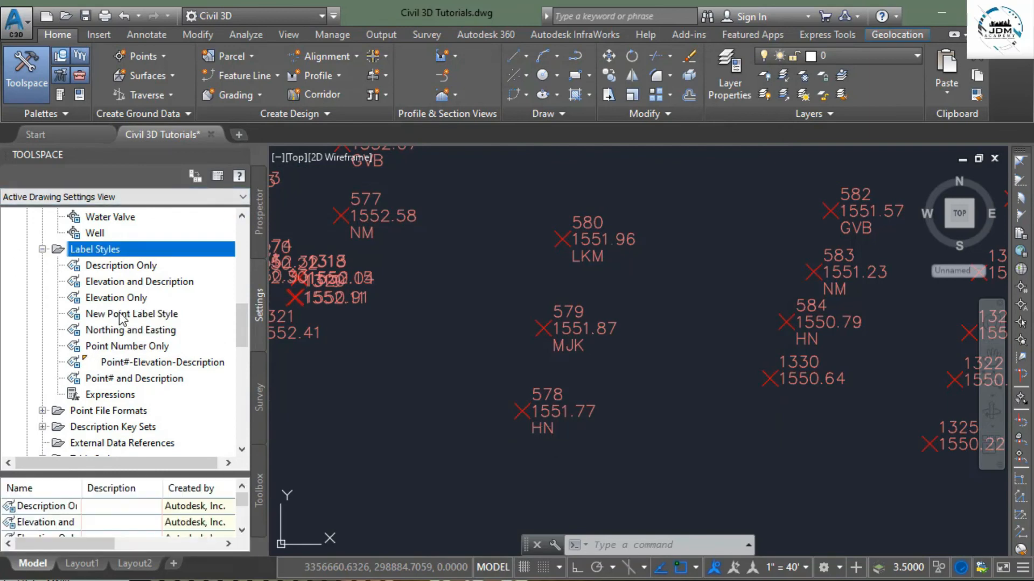
{"action": "left_click", "coordinate": [122, 314]}
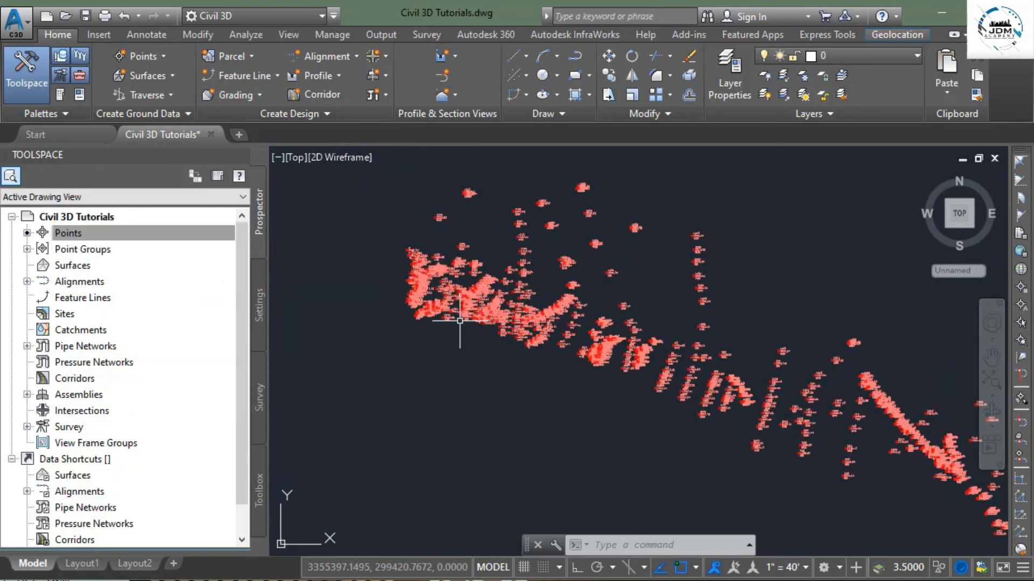
Open the properties of the _All Points point group and set its default point style to New Point Style
{"action": "scroll", "coordinate": [411, 307], "scroll_direction": "up", "scroll_amount": 5}
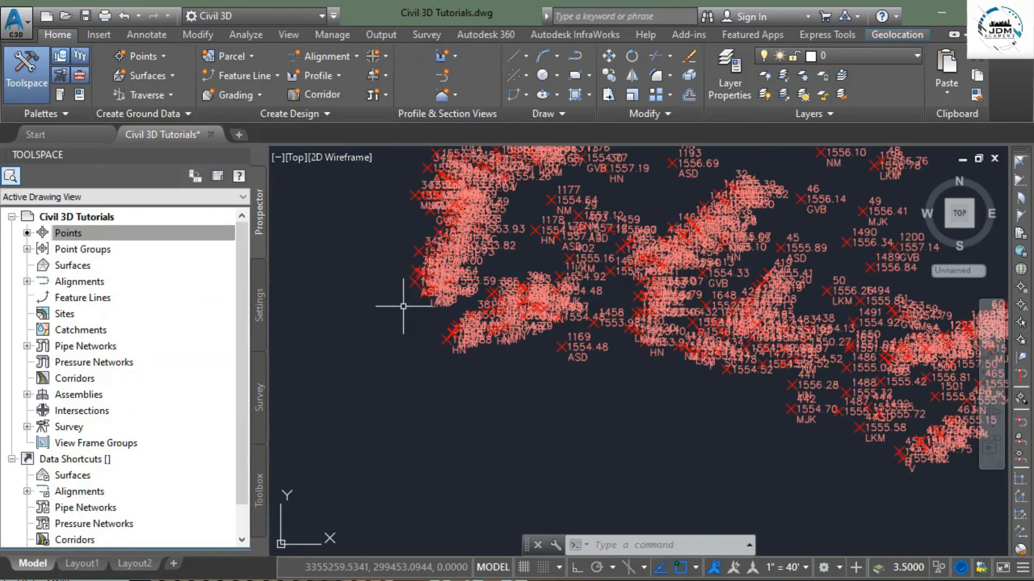
{"action": "scroll", "coordinate": [528, 360], "scroll_direction": "down", "scroll_amount": 5}
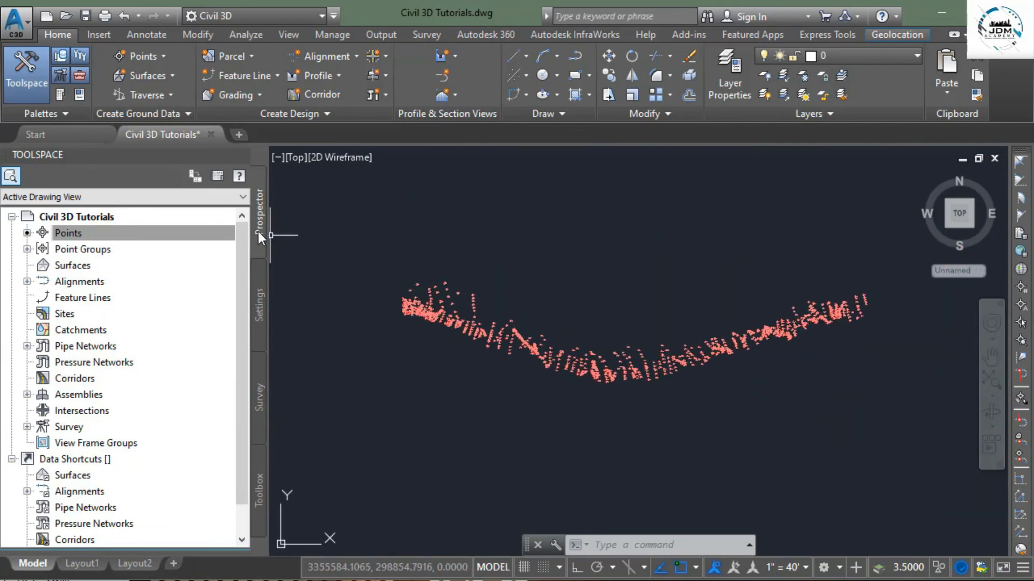
{"action": "left_click", "coordinate": [26, 249]}
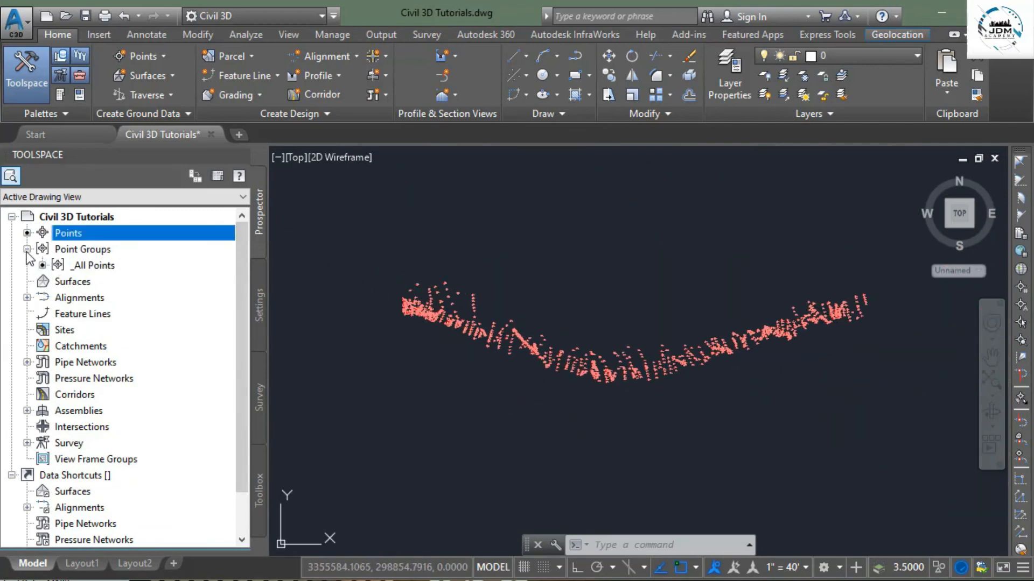
{"action": "right_click", "coordinate": [101, 266]}
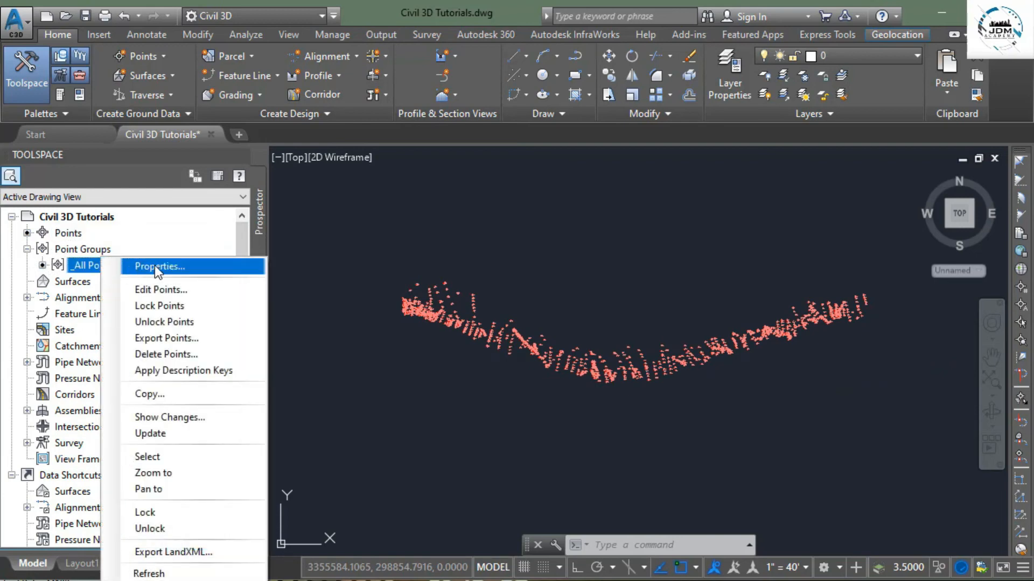
{"action": "left_click", "coordinate": [154, 266]}
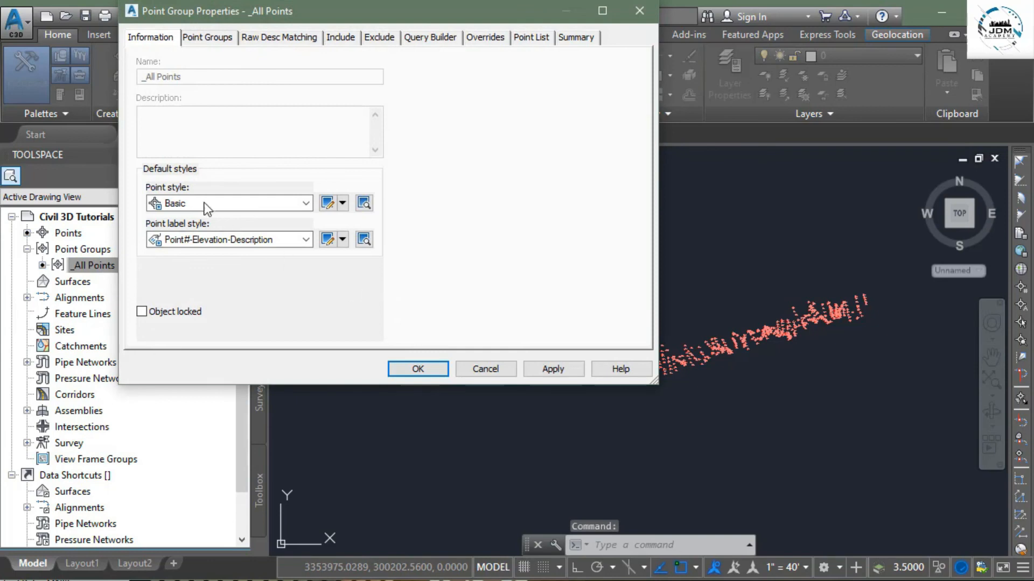
{"action": "left_click", "coordinate": [270, 204]}
{"action": "scroll", "coordinate": [370, 264], "scroll_direction": "down", "scroll_amount": 1}
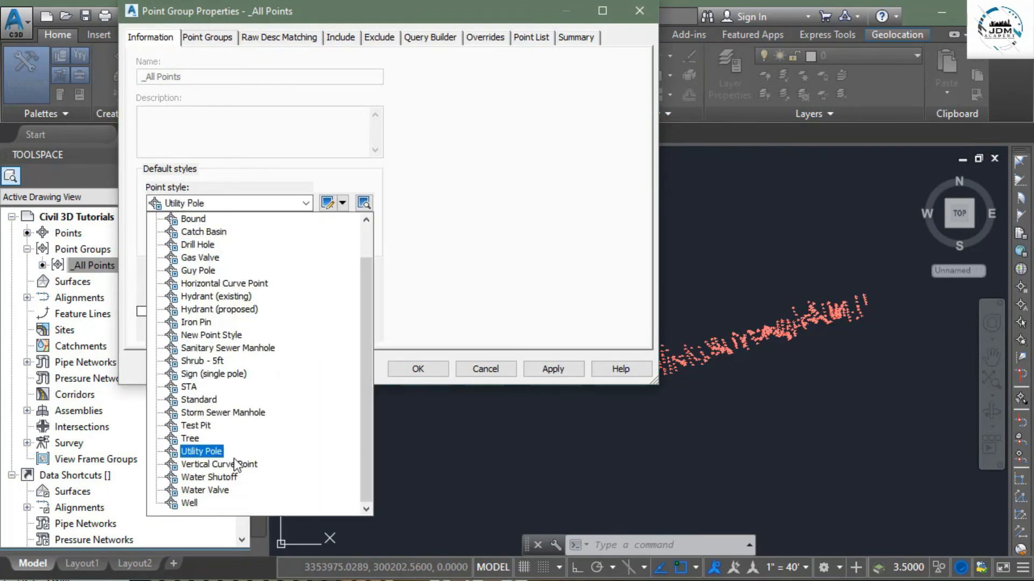
{"action": "left_click", "coordinate": [209, 335]}
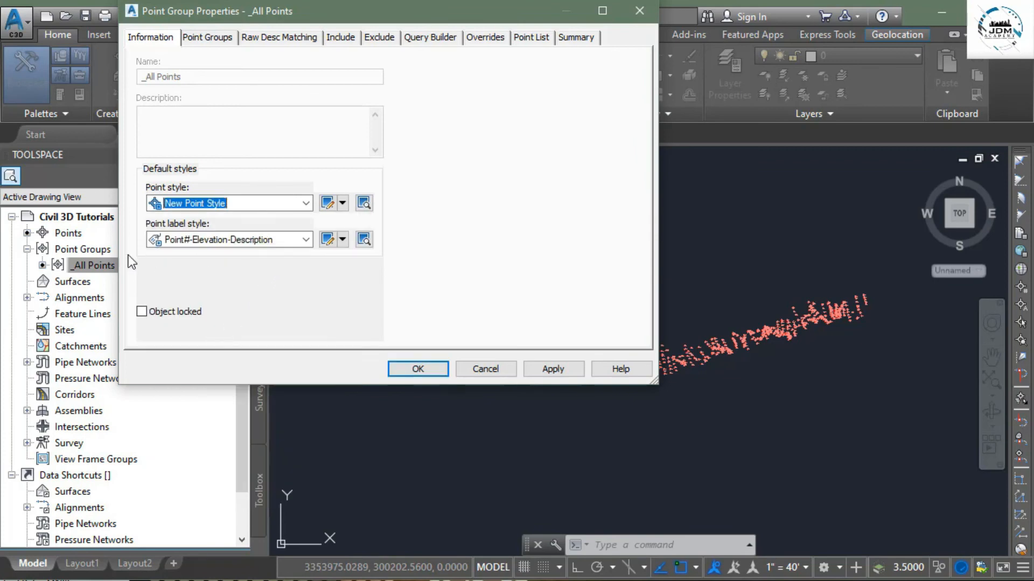
Set the group's default point label style to New Point Label Style and accept the point group properties
{"action": "left_click", "coordinate": [277, 240]}
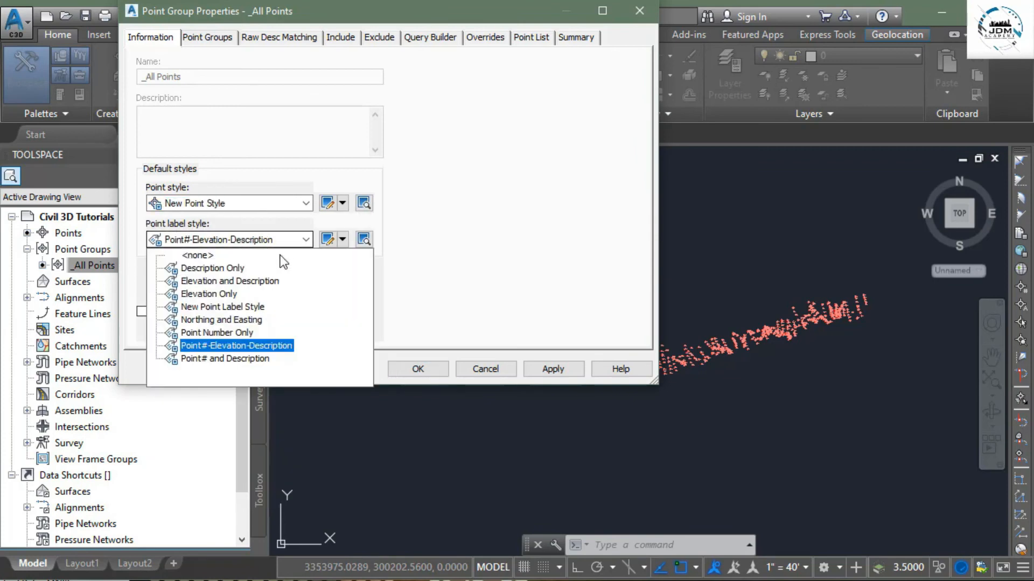
{"action": "left_click", "coordinate": [220, 307]}
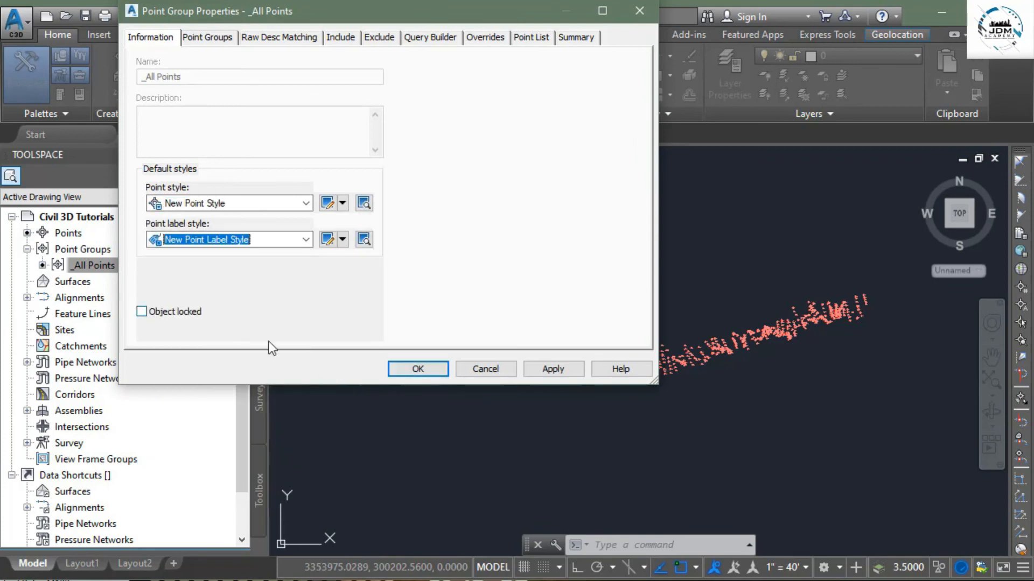
{"action": "left_click", "coordinate": [410, 371]}
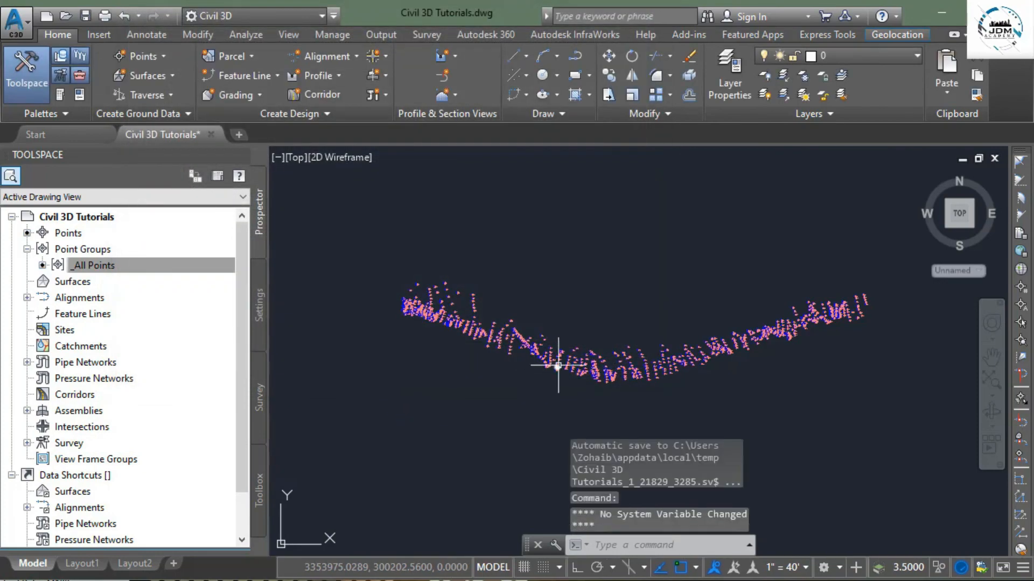
Inspect the markers and labels of the survey points across the drawing
{"action": "scroll", "coordinate": [558, 367], "scroll_direction": "up", "scroll_amount": 8}
{"action": "scroll", "coordinate": [469, 335], "scroll_direction": "down", "scroll_amount": 4}
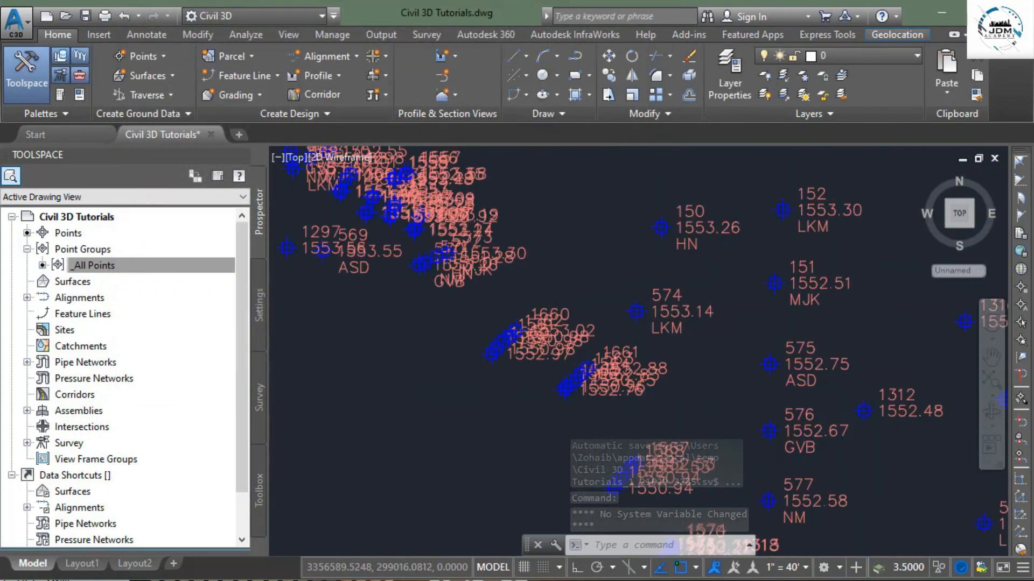
{"action": "scroll", "coordinate": [424, 349], "scroll_direction": "down", "scroll_amount": 5}
{"action": "middle_click_drag", "start_coordinate": [422, 416], "coordinate": [368, 333]}
{"action": "middle_click_drag", "start_coordinate": [624, 417], "coordinate": [397, 347]}
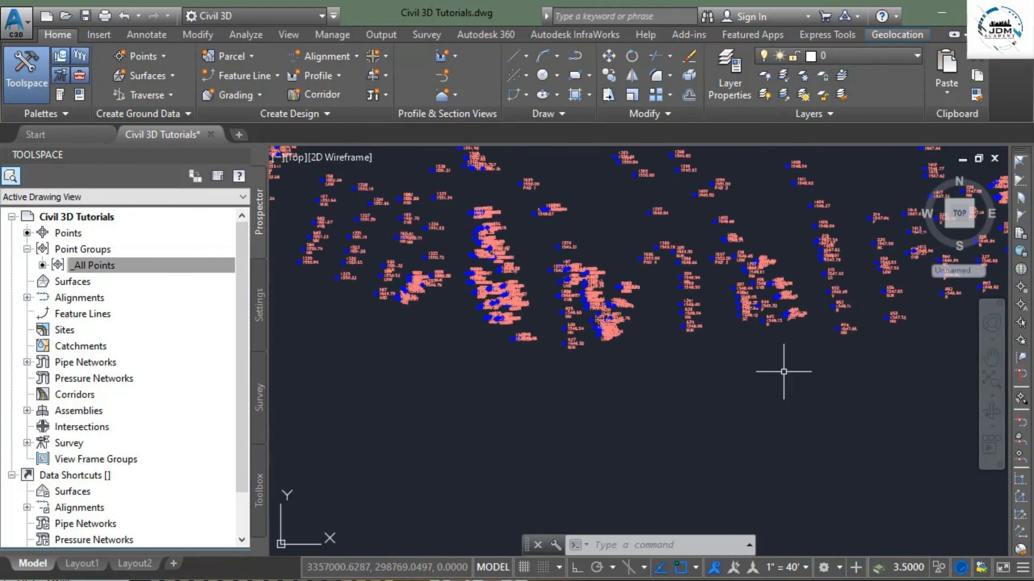
Examine the overlapping point markers and labels up close at the survey's western end, and show the full drawing extents
{"action": "scroll", "coordinate": [526, 411], "scroll_direction": "down", "scroll_amount": 6}
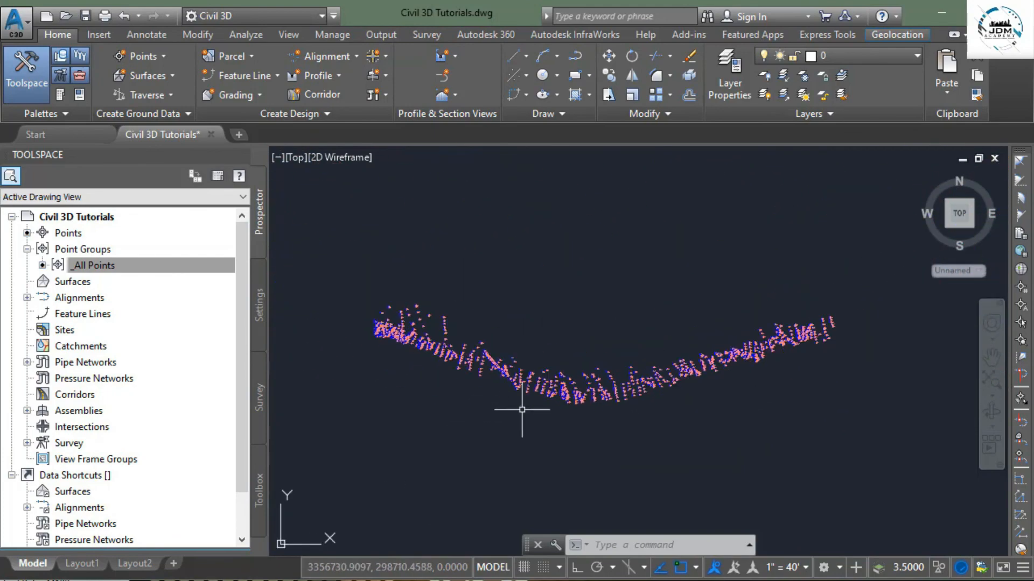
{"action": "scroll", "coordinate": [364, 323], "scroll_direction": "up", "scroll_amount": 7}
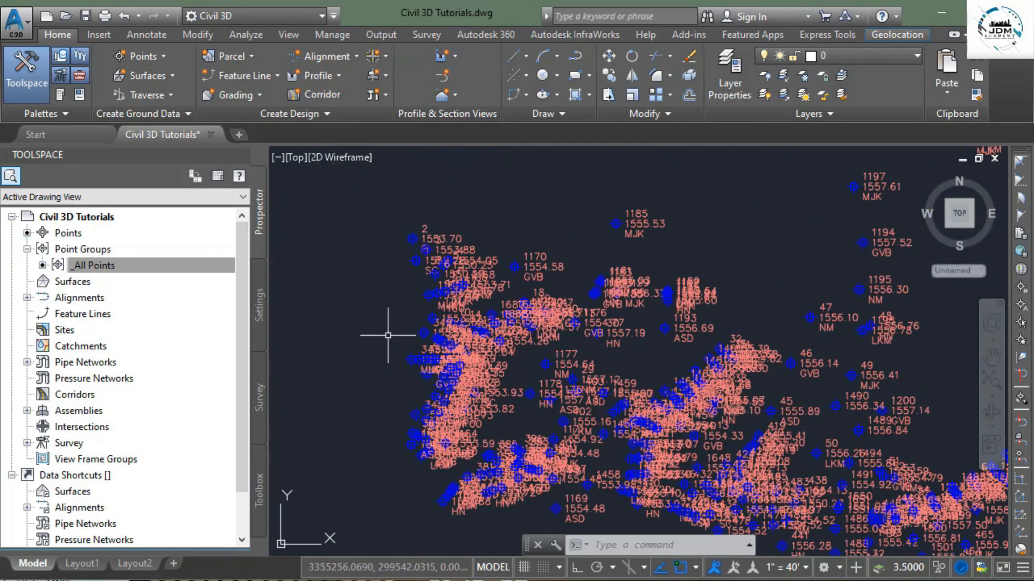
{"action": "scroll", "coordinate": [430, 360], "scroll_direction": "up", "scroll_amount": 8}
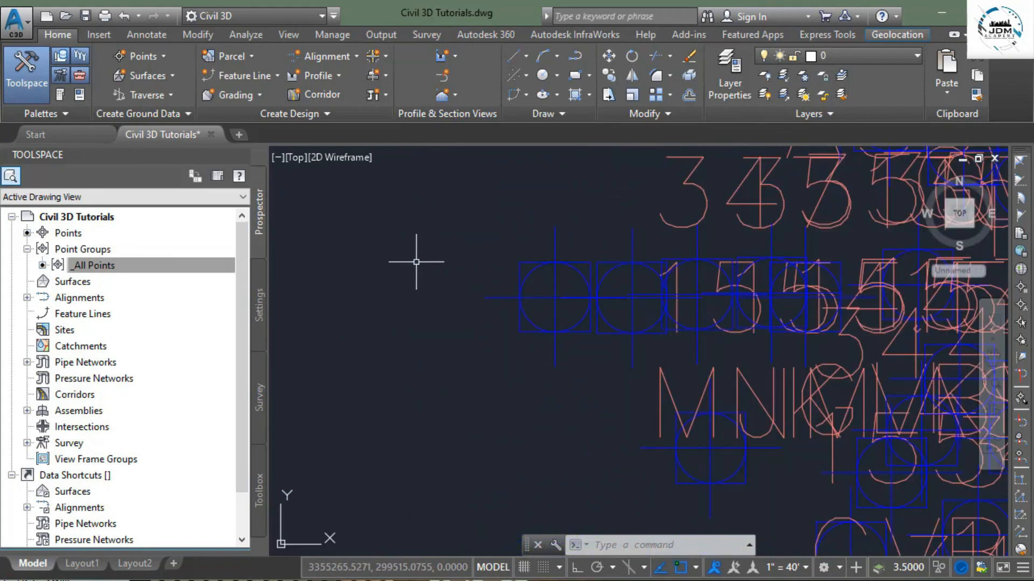
{"action": "middle_click_drag", "start_coordinate": [535, 378], "coordinate": [525, 374]}
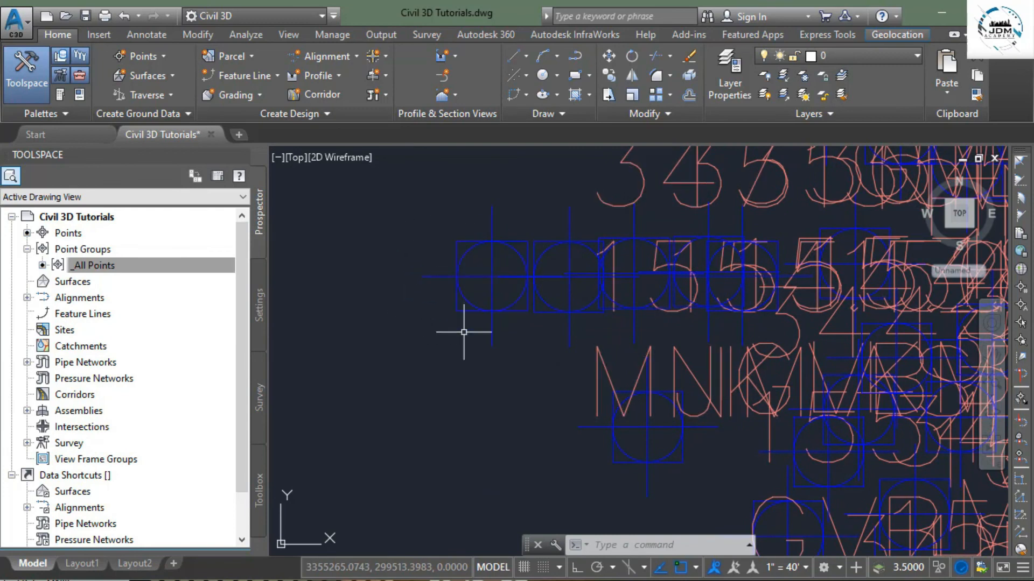
{"action": "type", "text": "z"}
{"action": "key", "text": "Return"}
{"action": "type", "text": "e"}
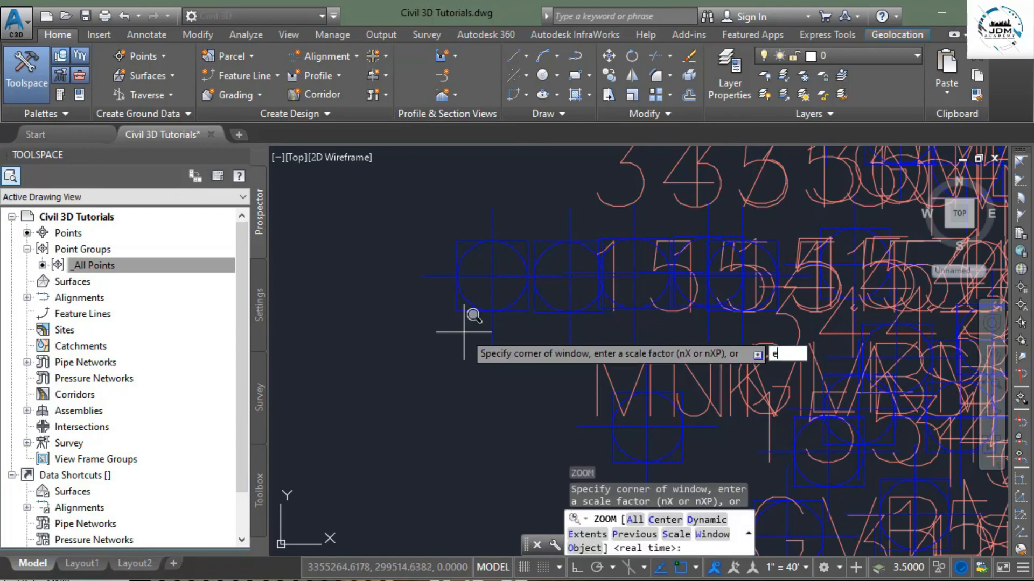
{"action": "key", "text": "Return"}
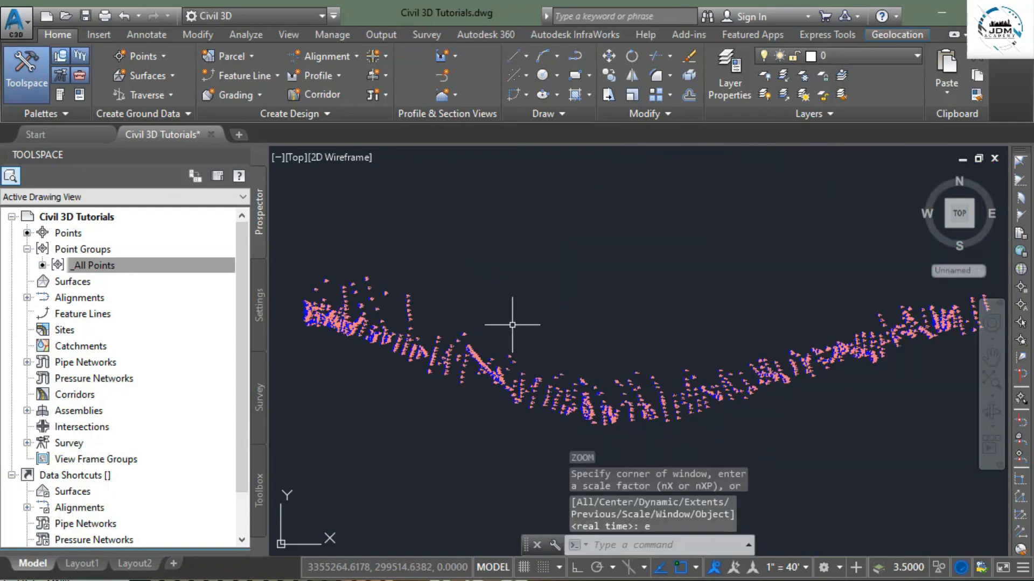